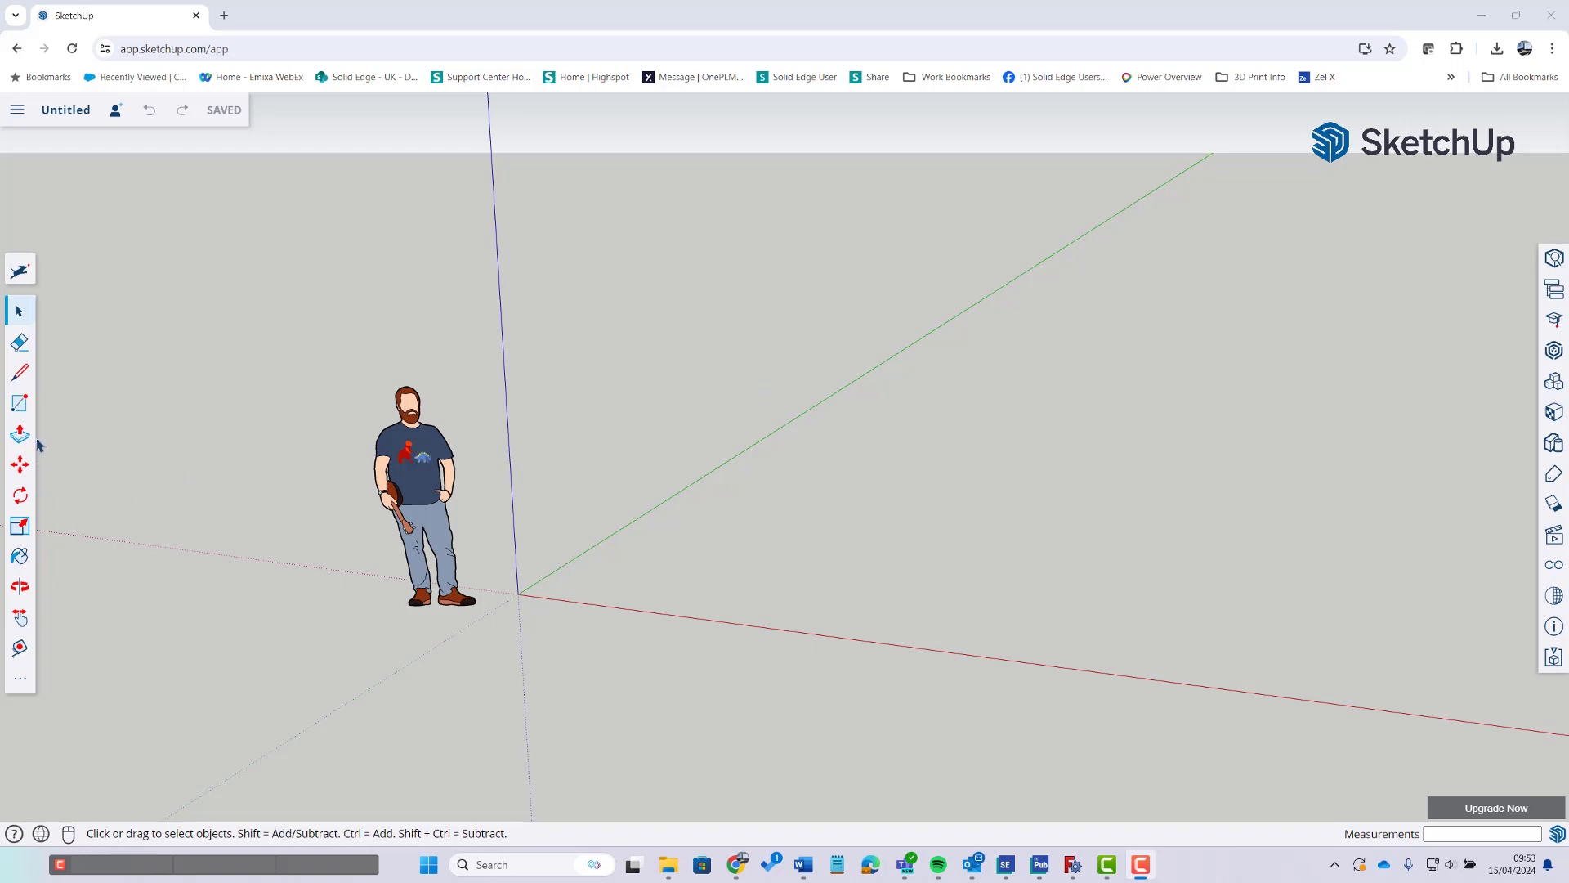
Step: Draw a rectangle on the ground plane and push/pull it up into a box
left_click(19, 403)
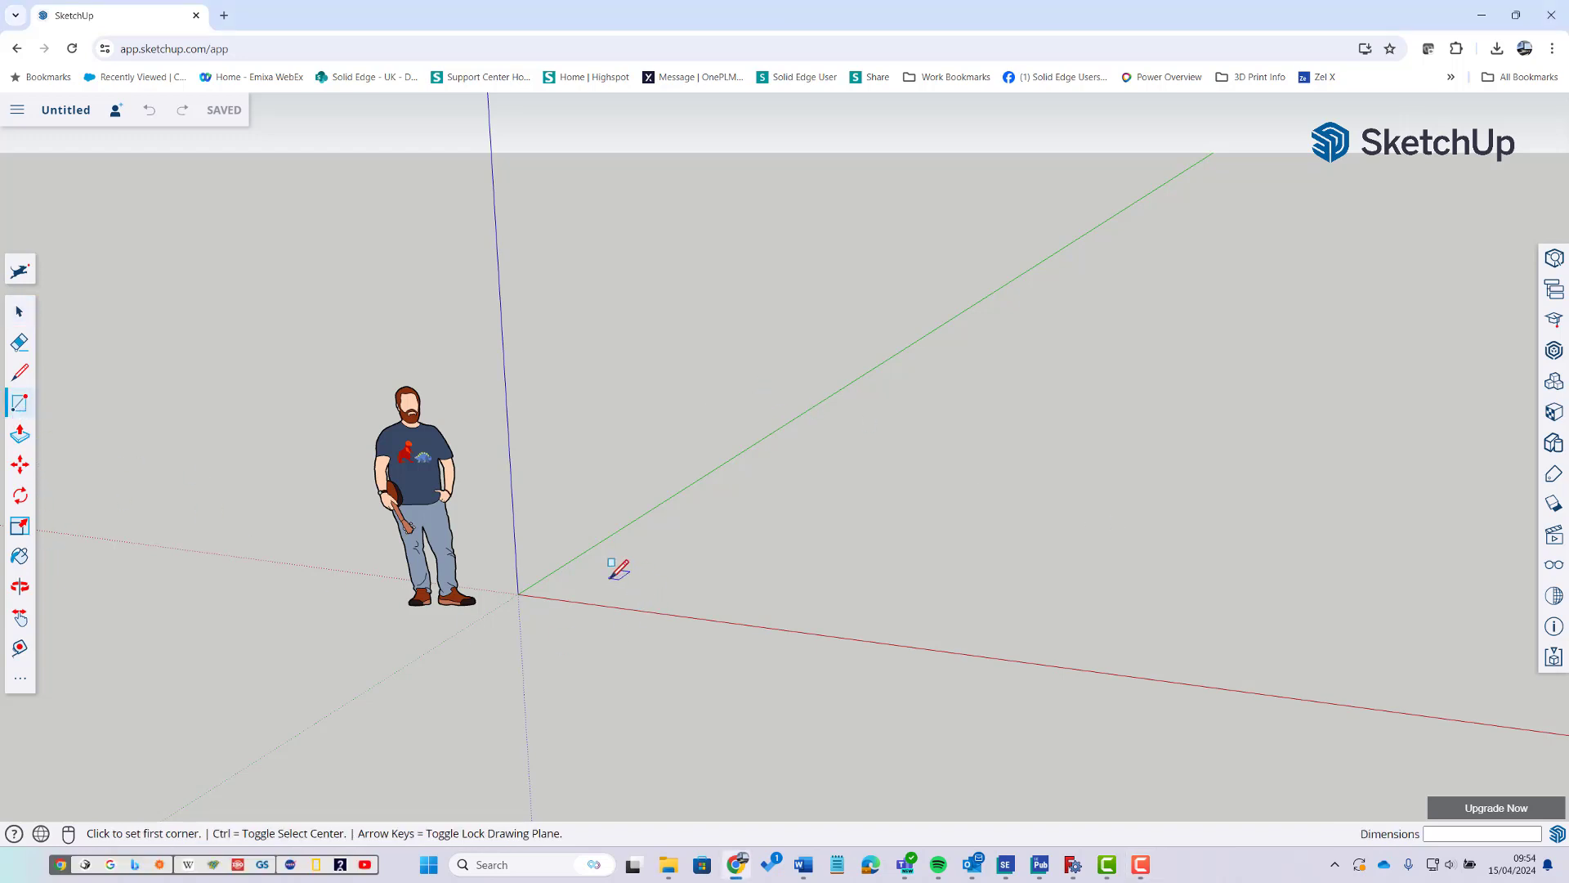
left_click(606, 579)
left_click(873, 525)
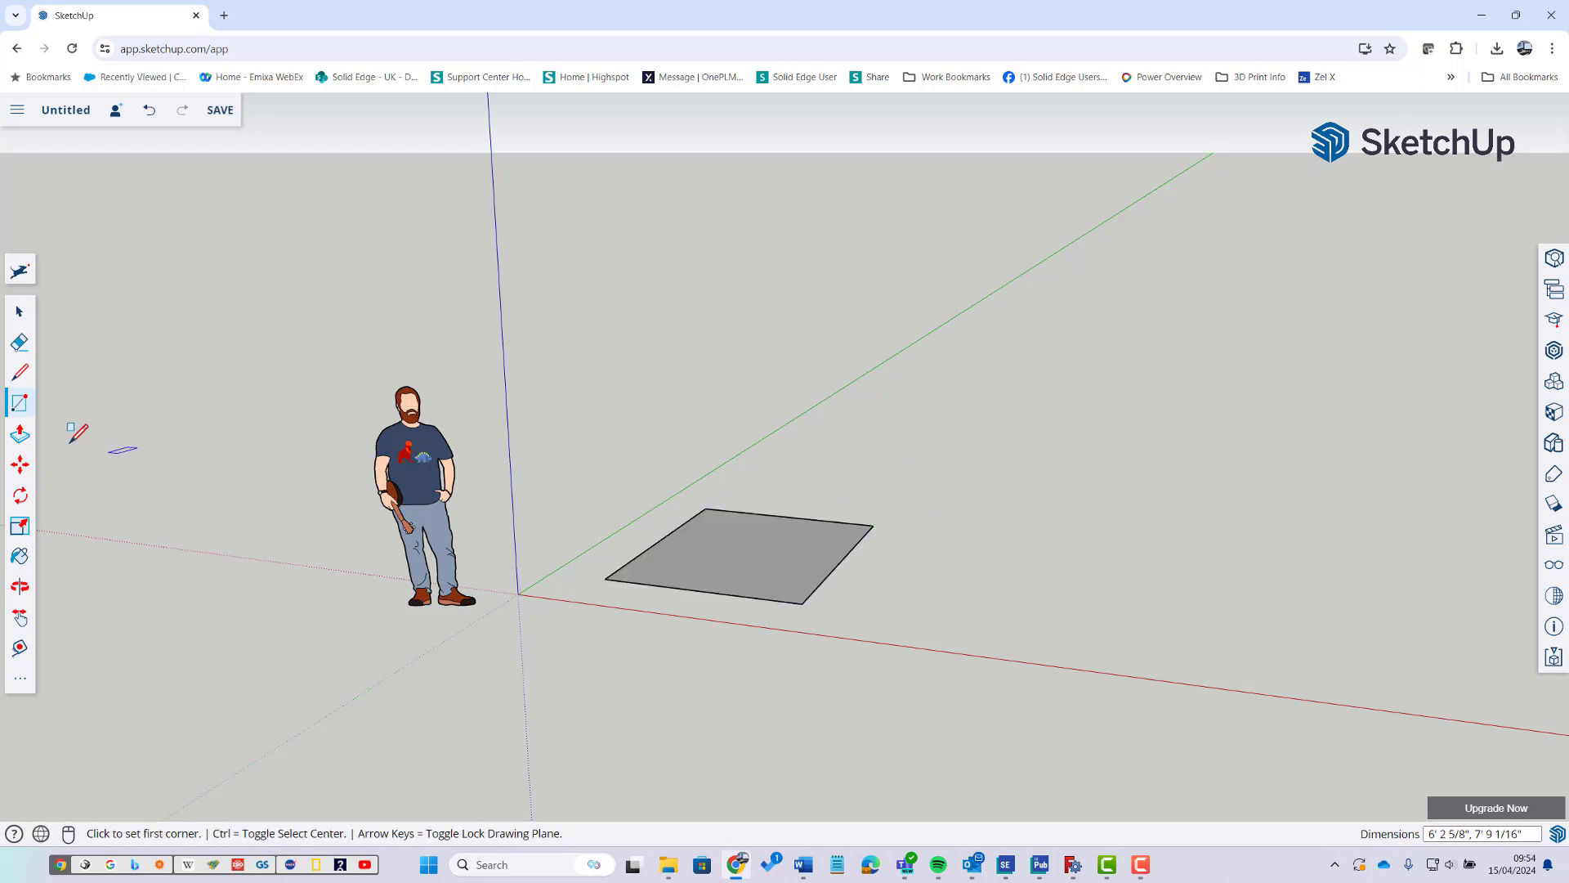
left_click(19, 434)
left_click(666, 544)
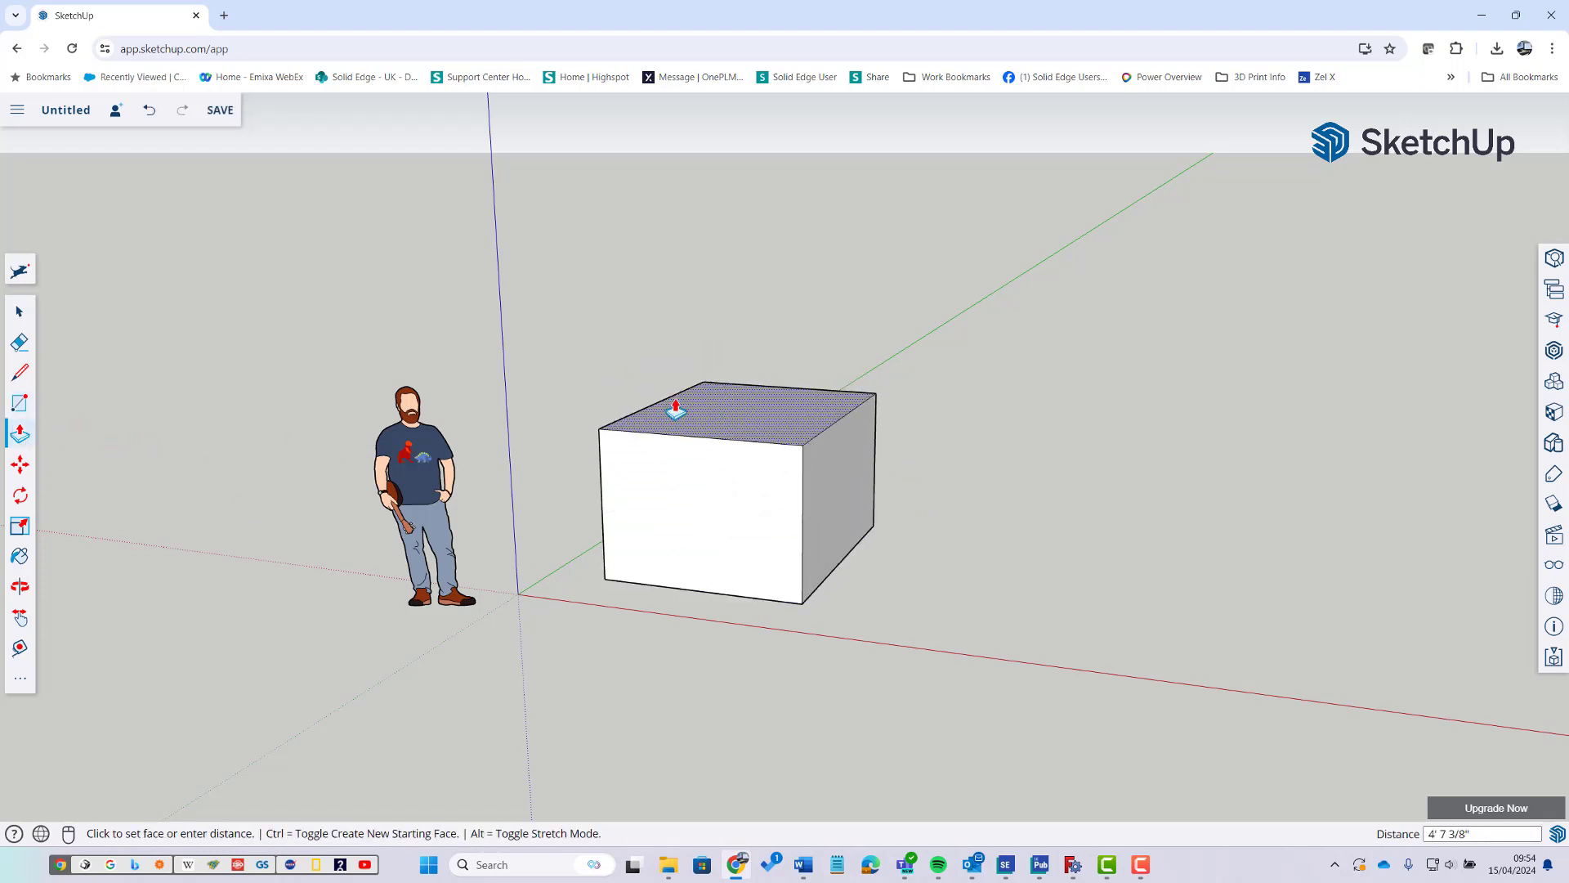
left_click(670, 409)
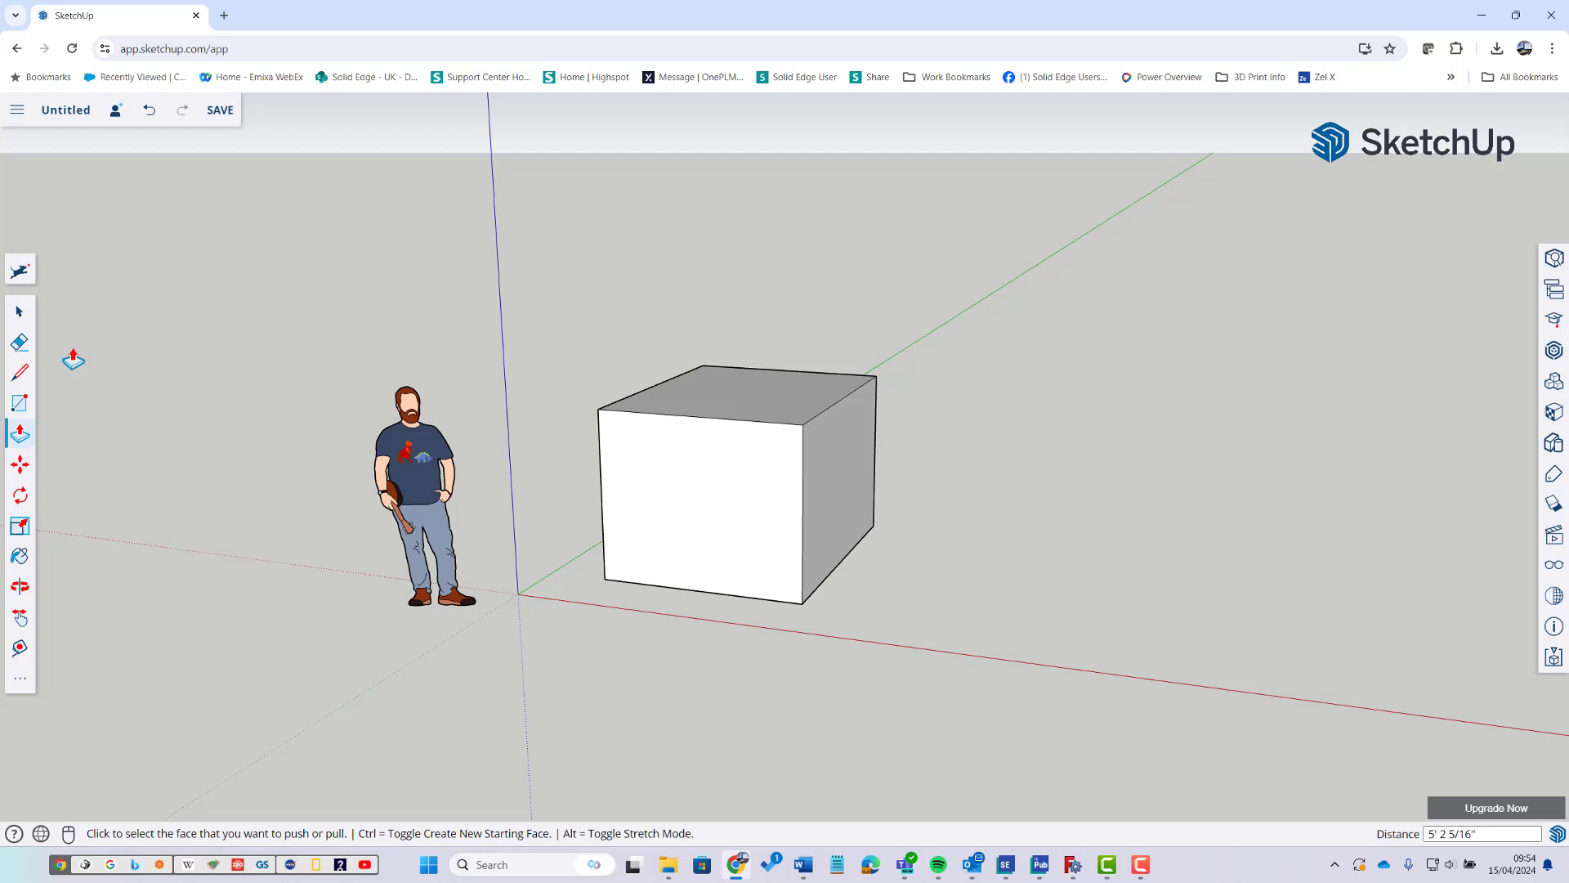
Step: Select the default person figure and delete it from the scene
left_click(20, 312)
left_click(423, 474)
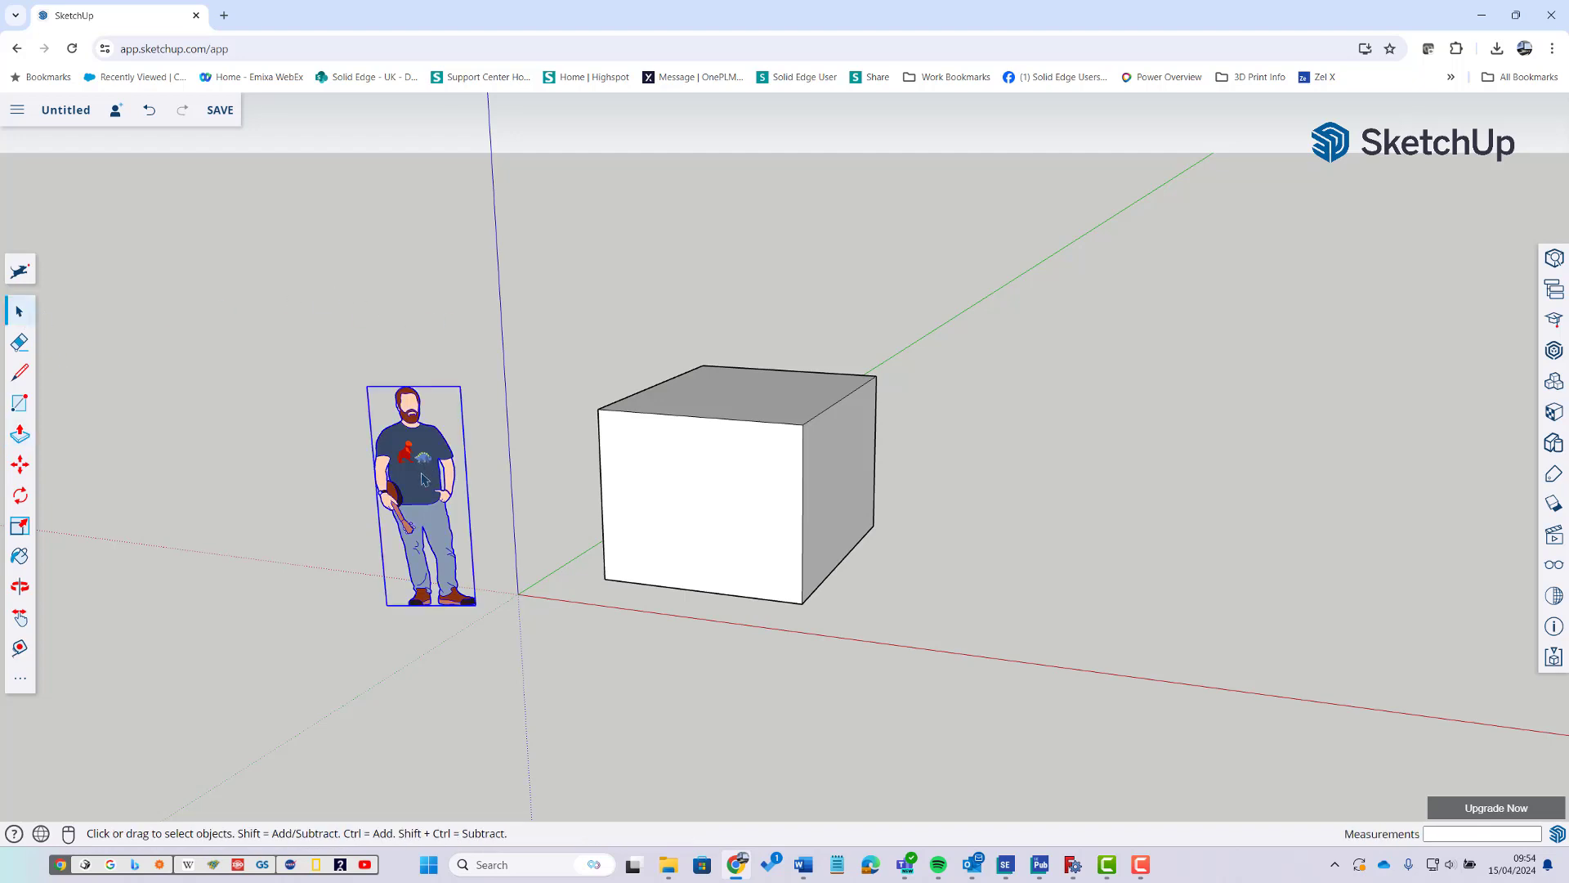
key("Delete")
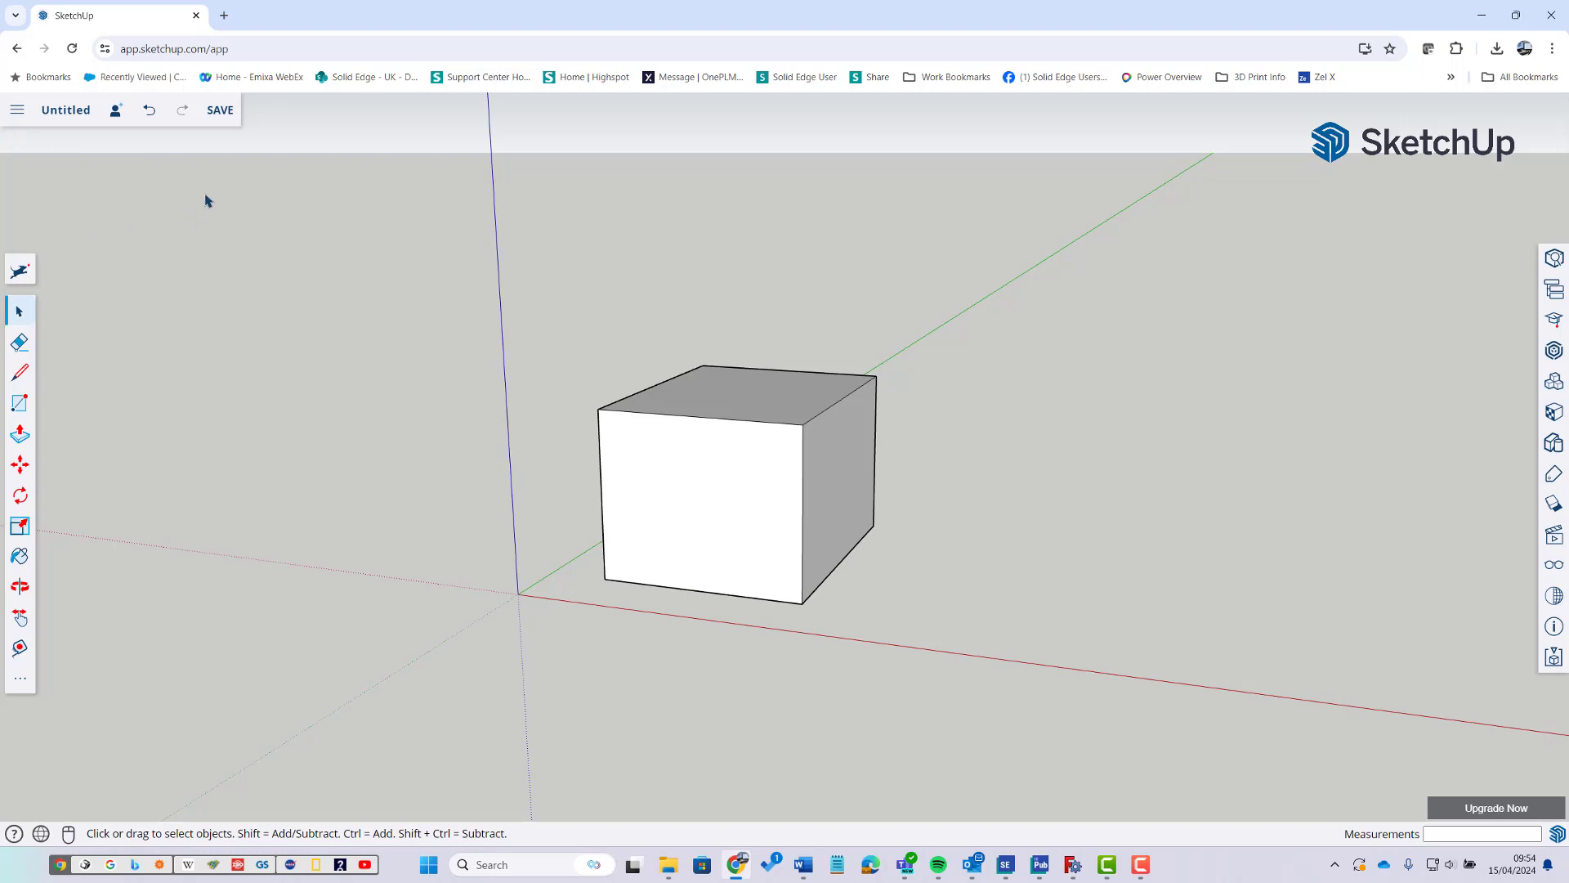
Step: Purge unused items and save the model as 'block' in the SketchUp project
left_click(219, 109)
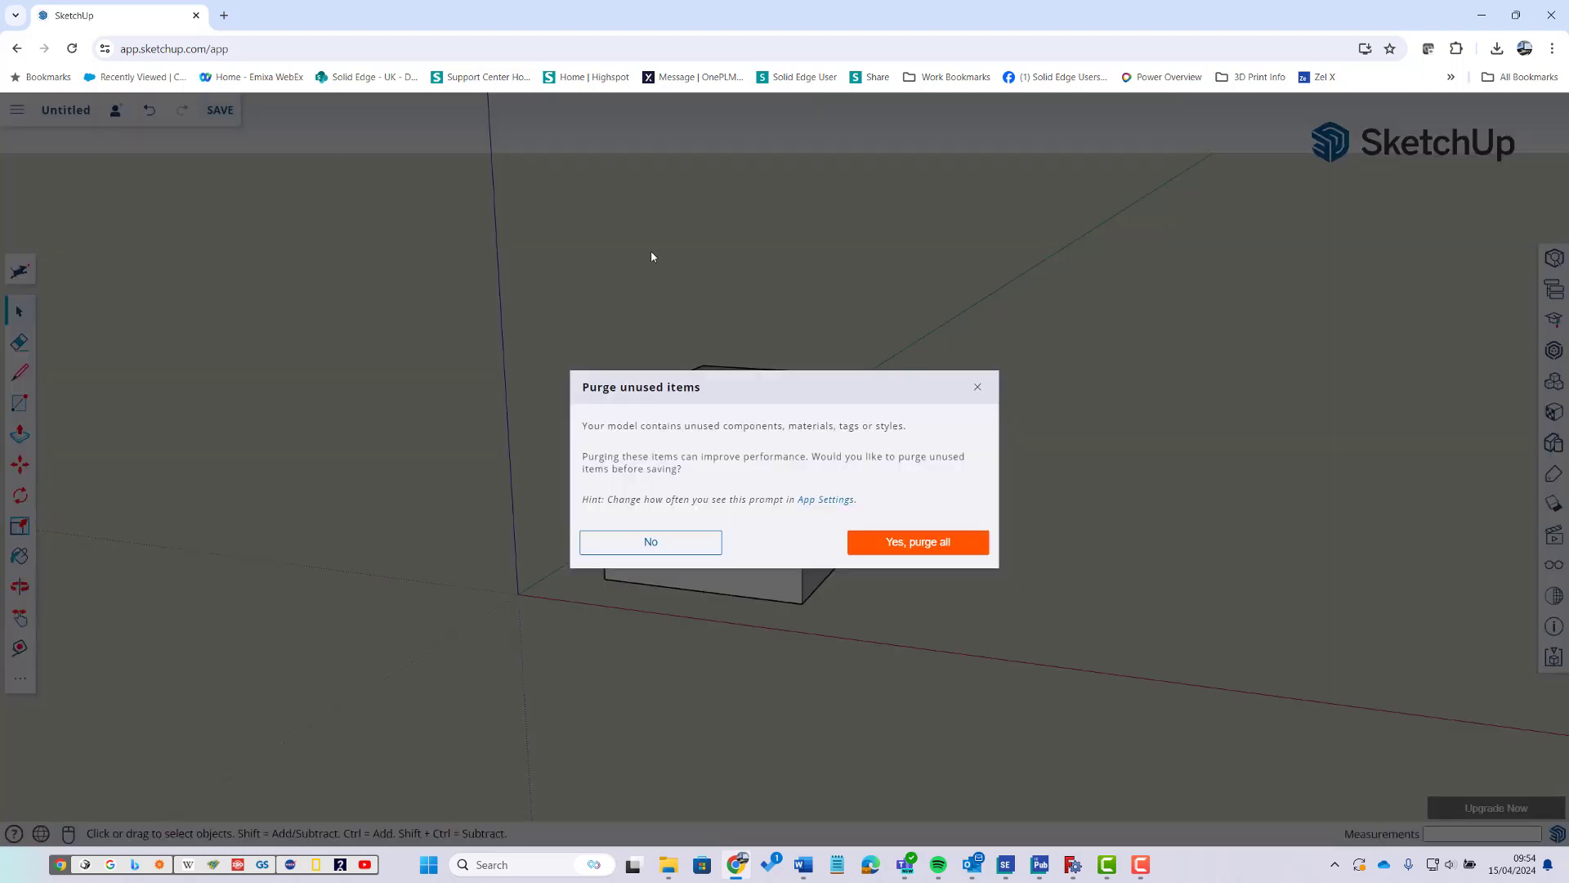
left_click(895, 546)
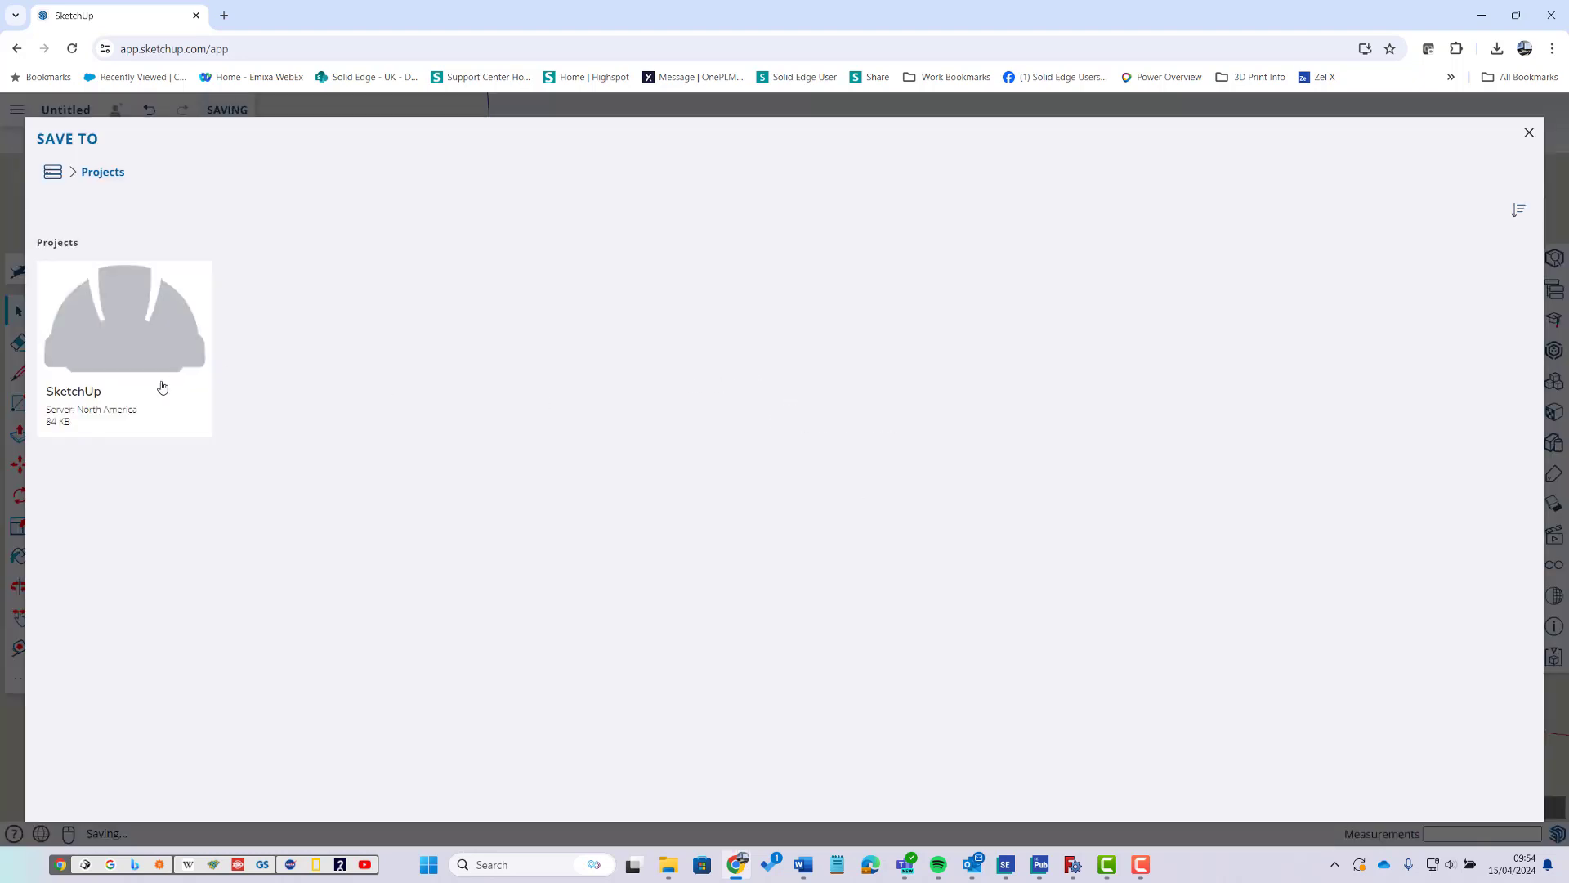
left_click(162, 387)
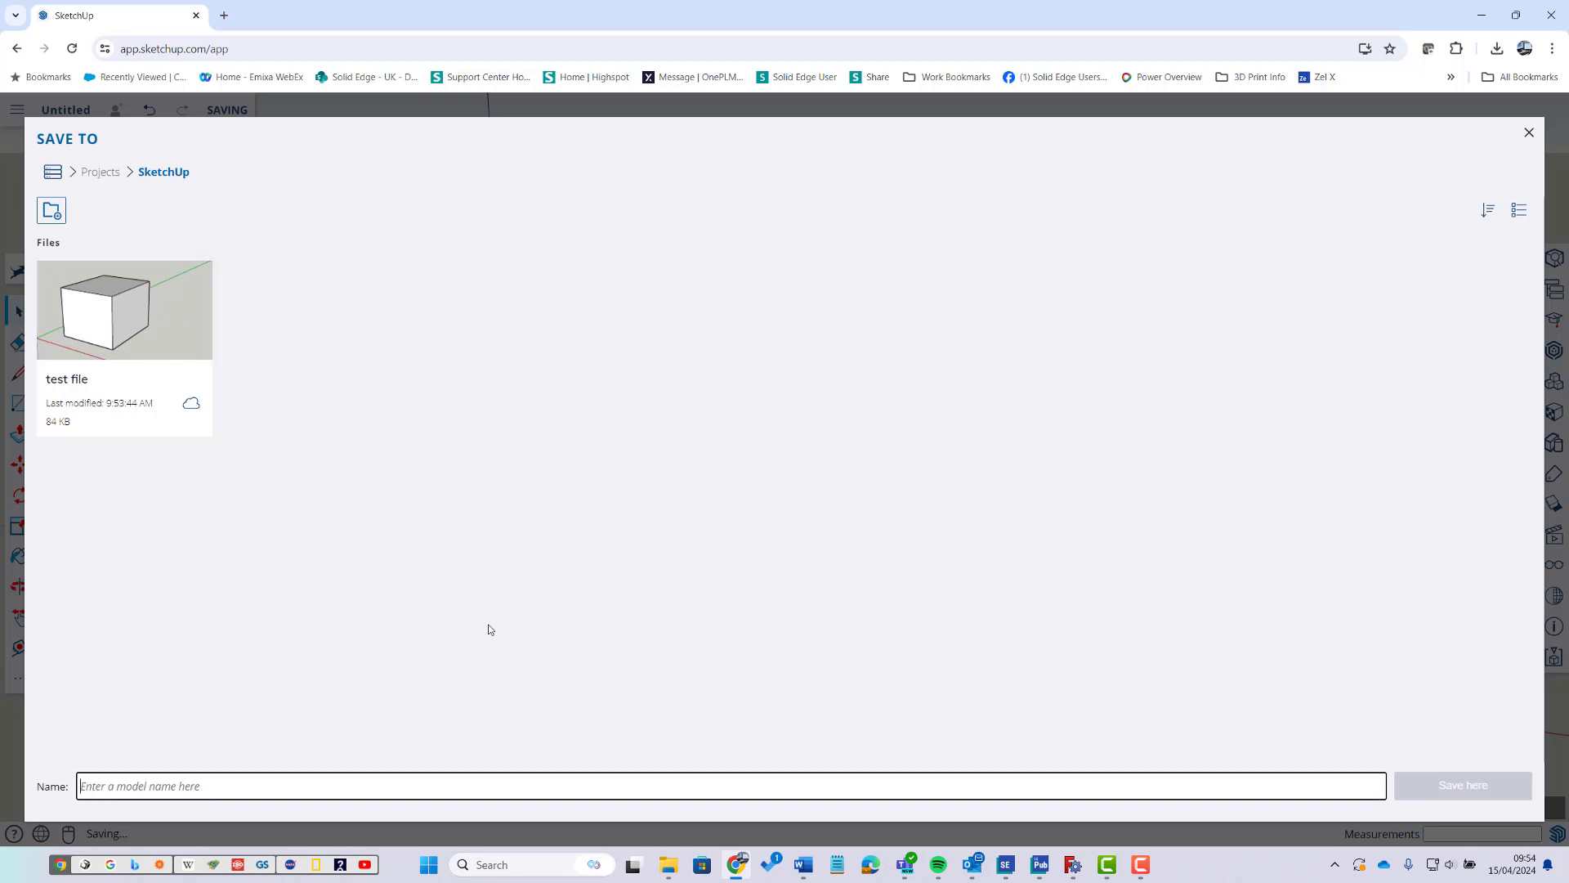
type("block")
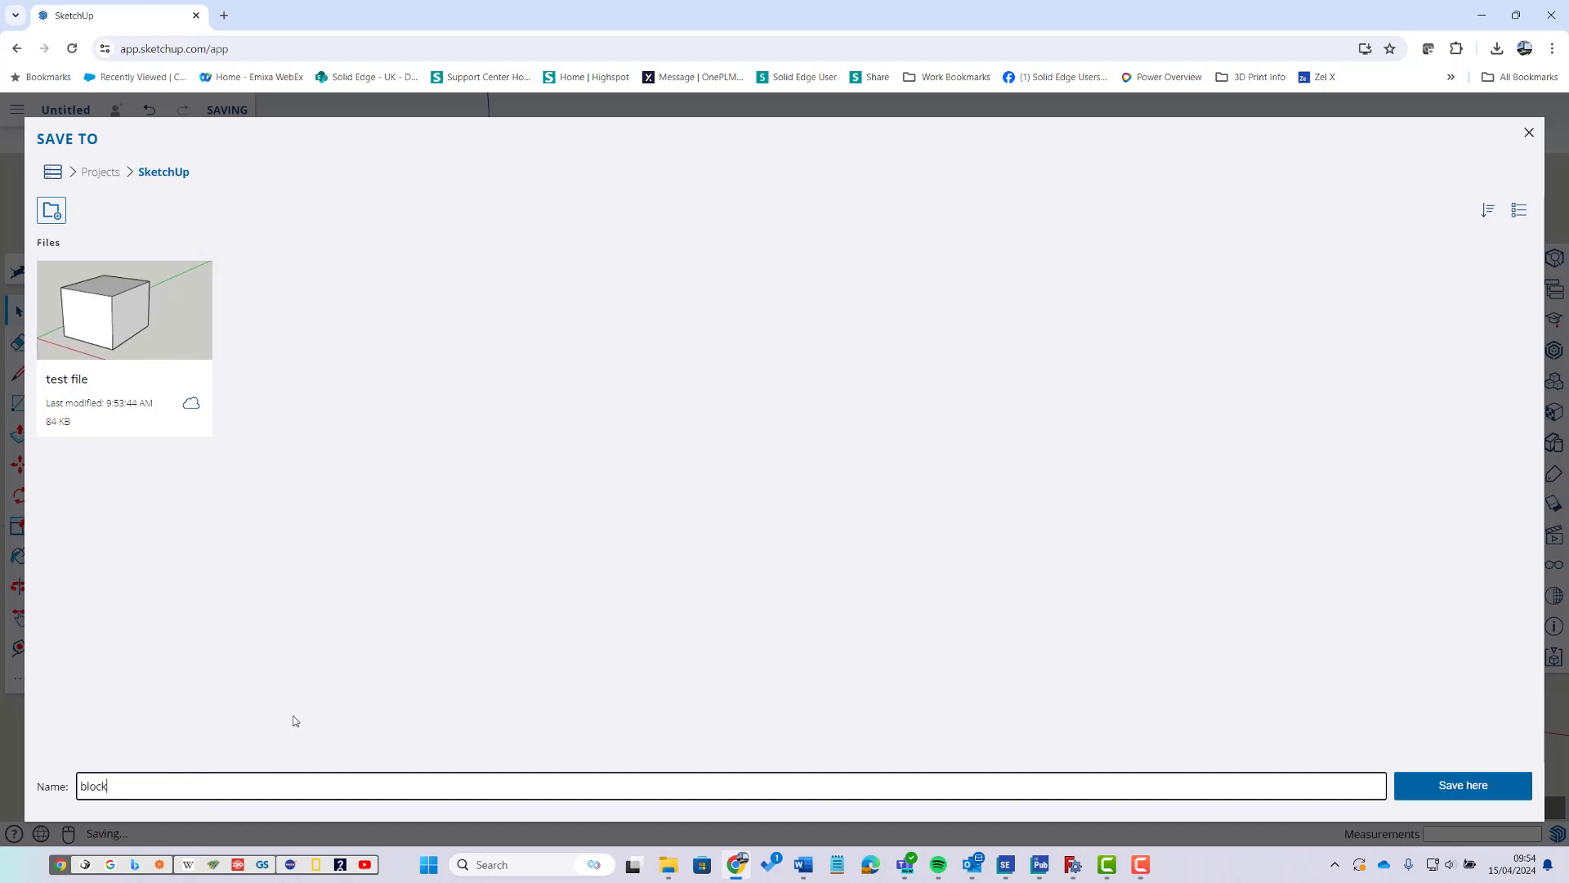
key("Return")
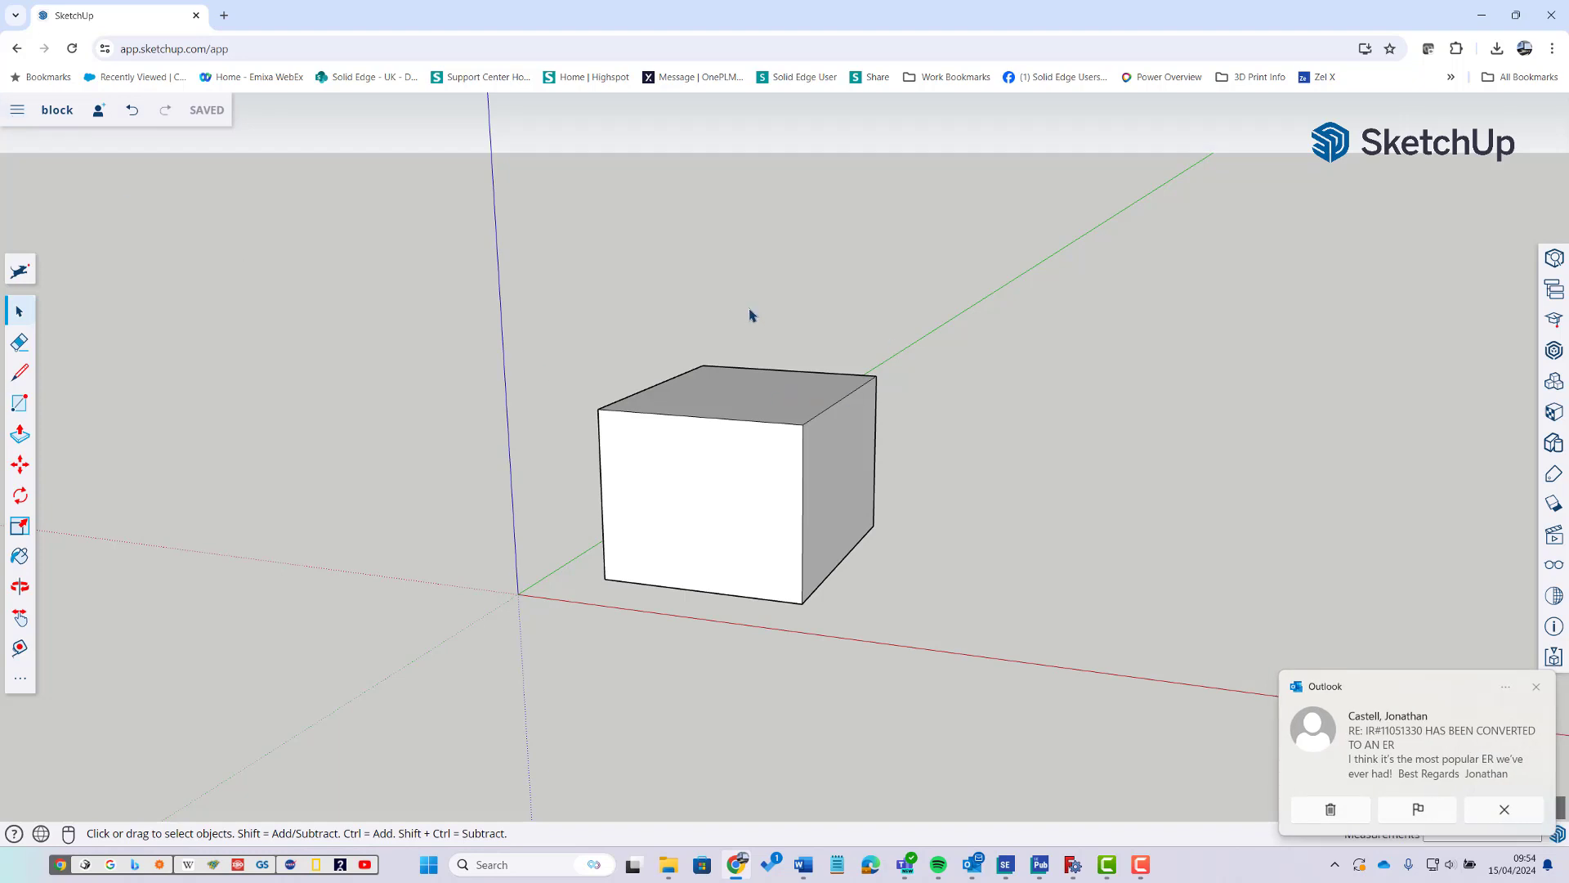
left_click(1536, 688)
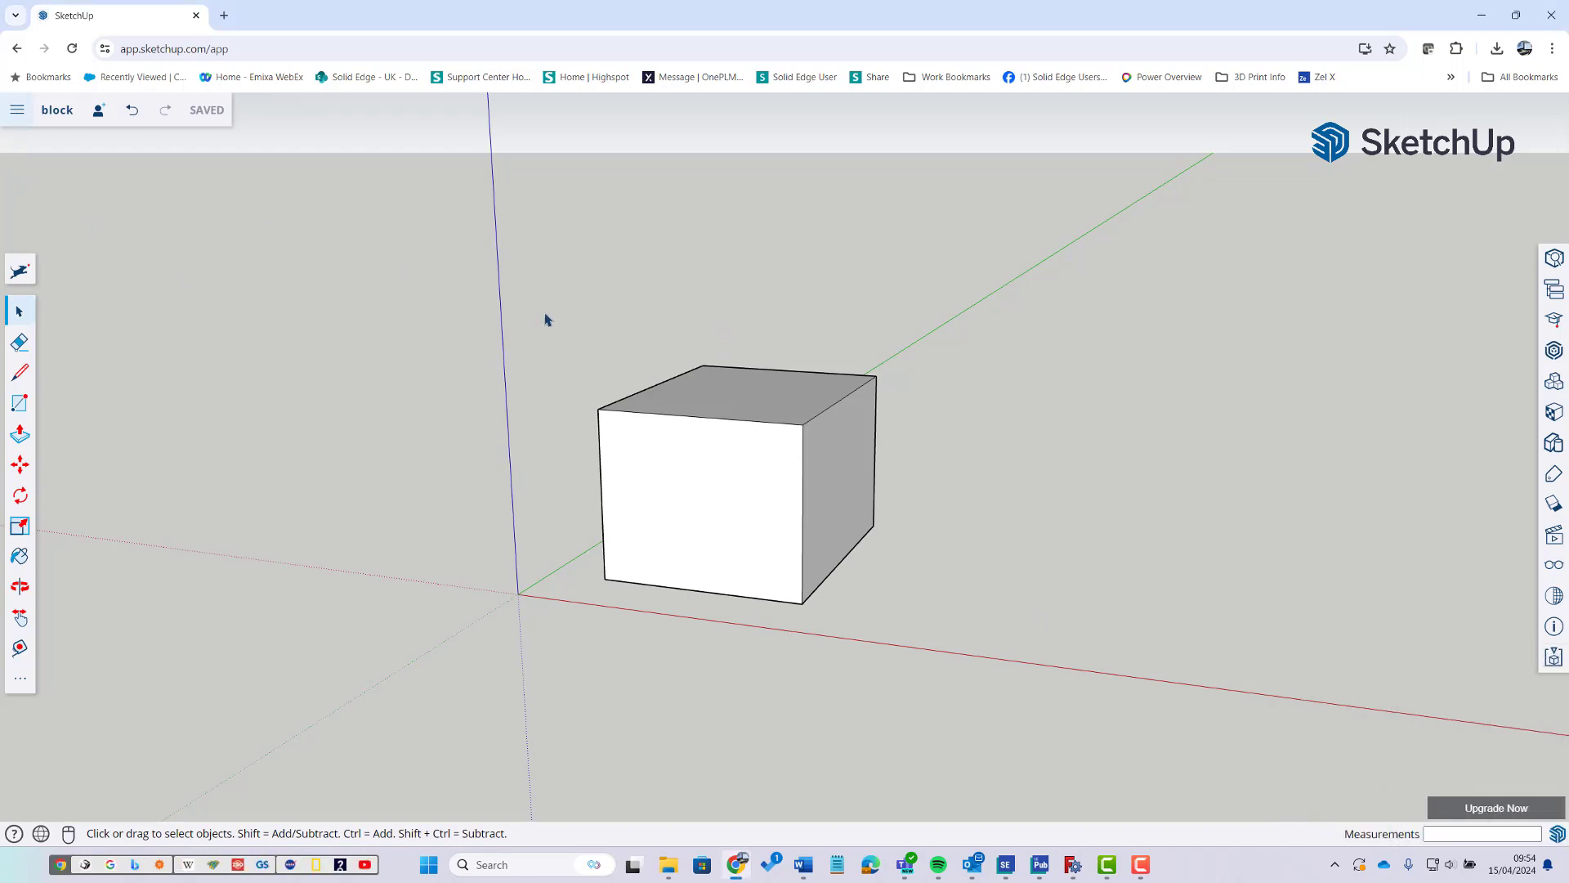
Step: Download the box from the main menu as block.stl, then switch to FreeCAD
left_click(19, 121)
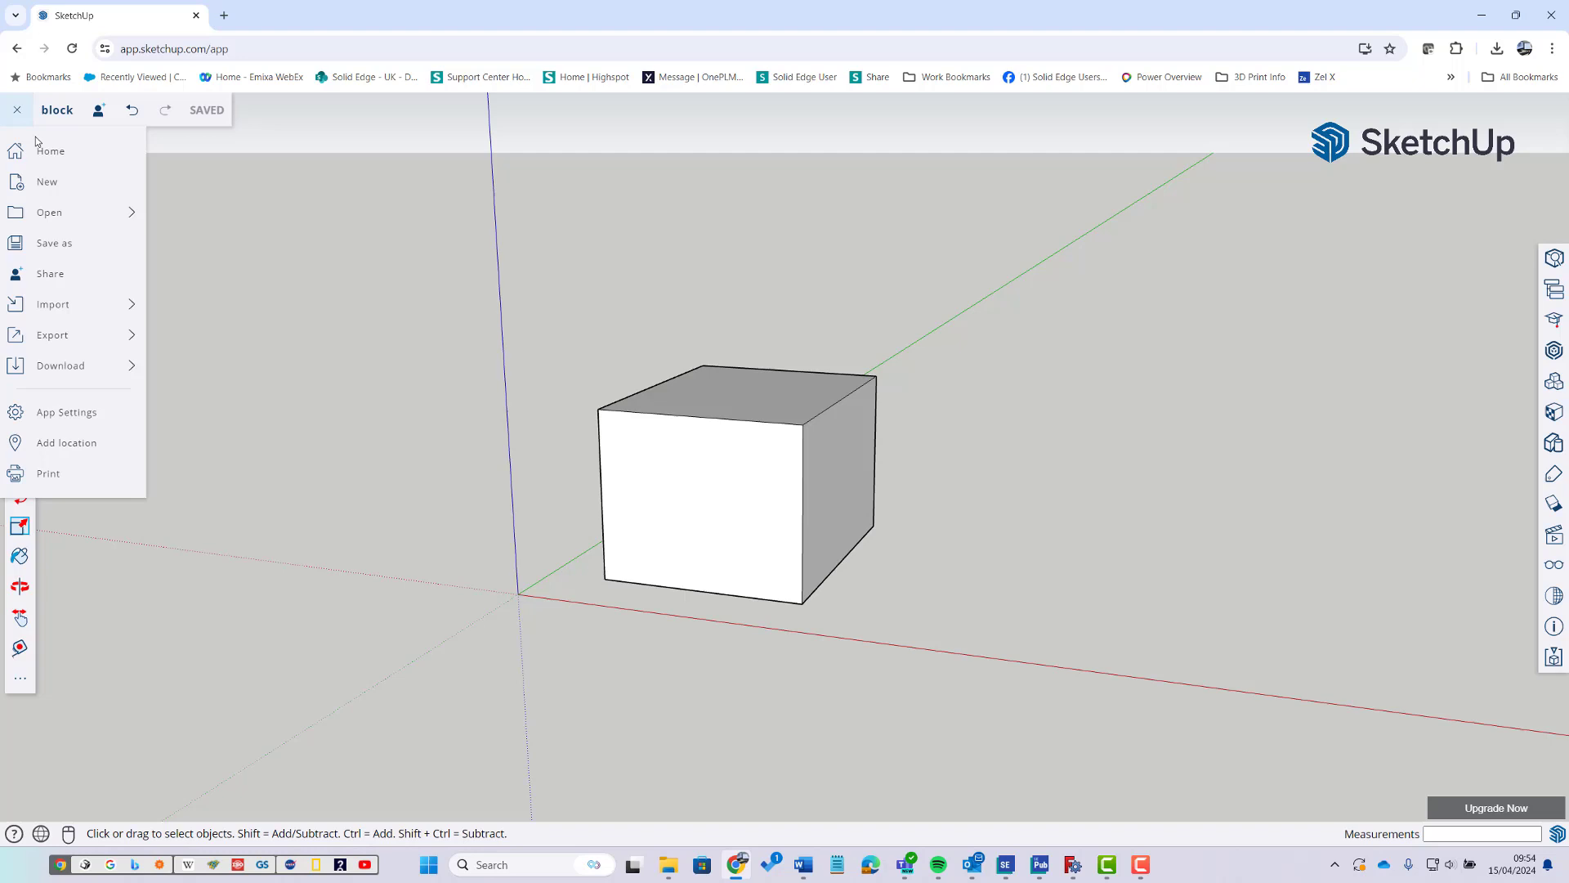
mouse_move(69, 339)
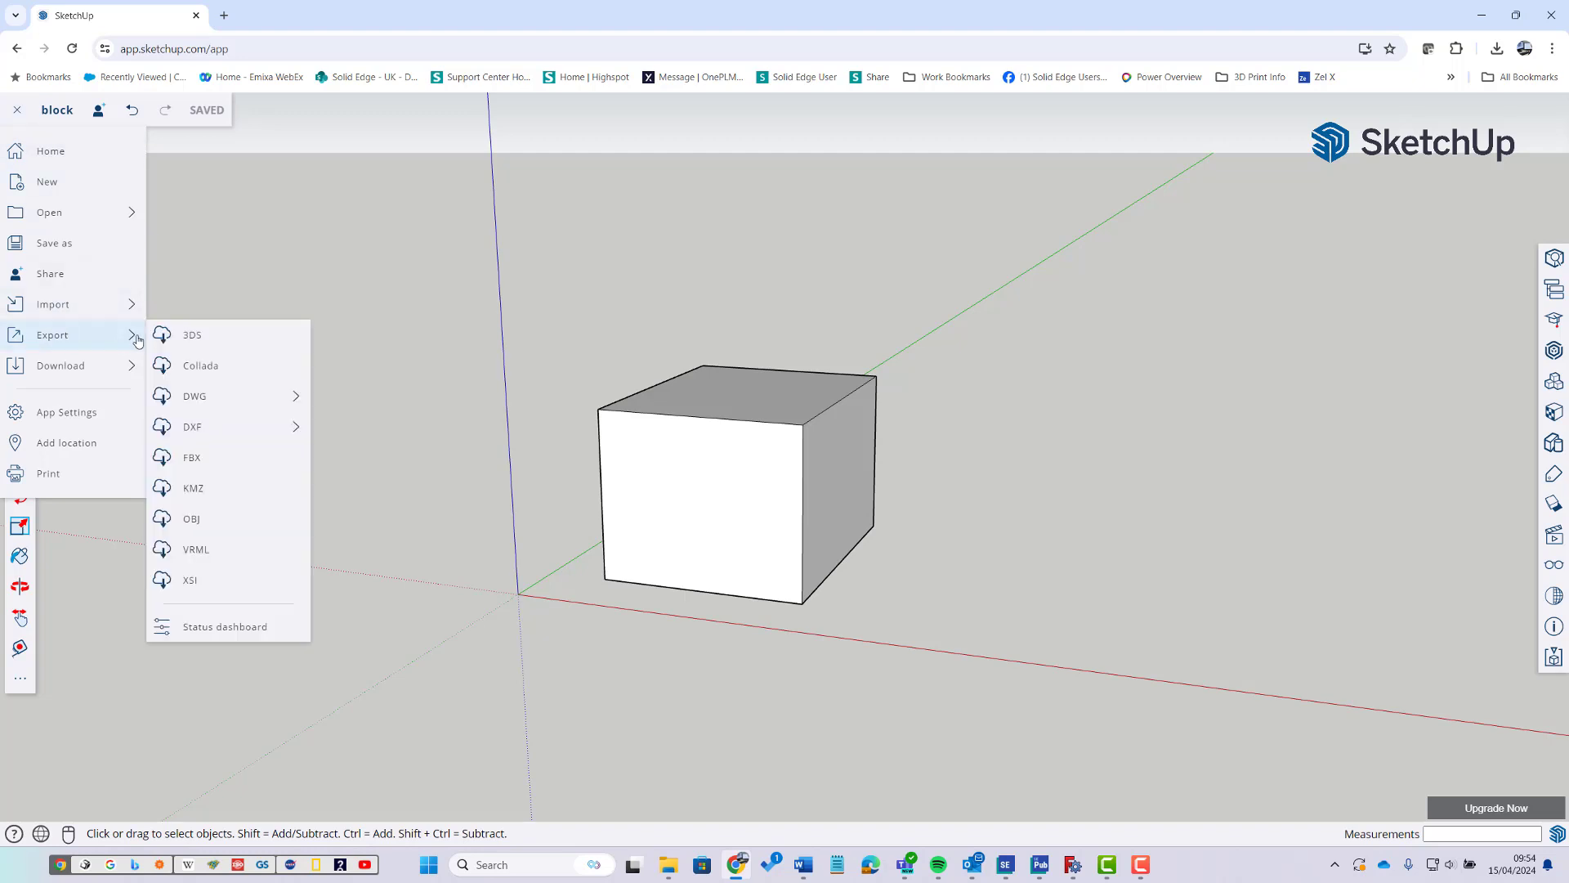
mouse_move(103, 371)
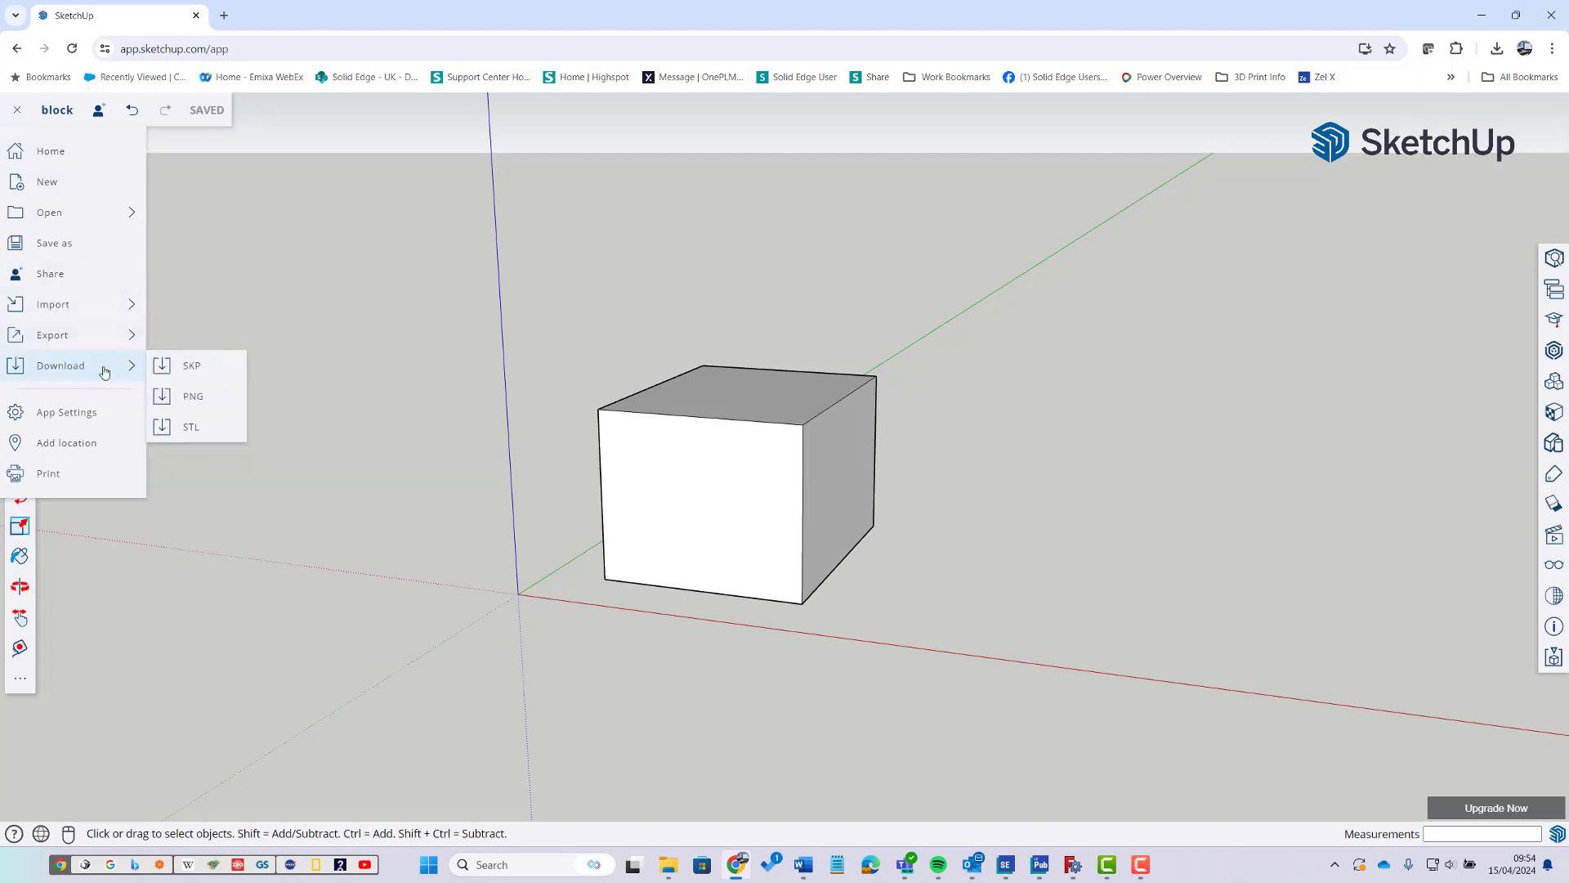
left_click(193, 439)
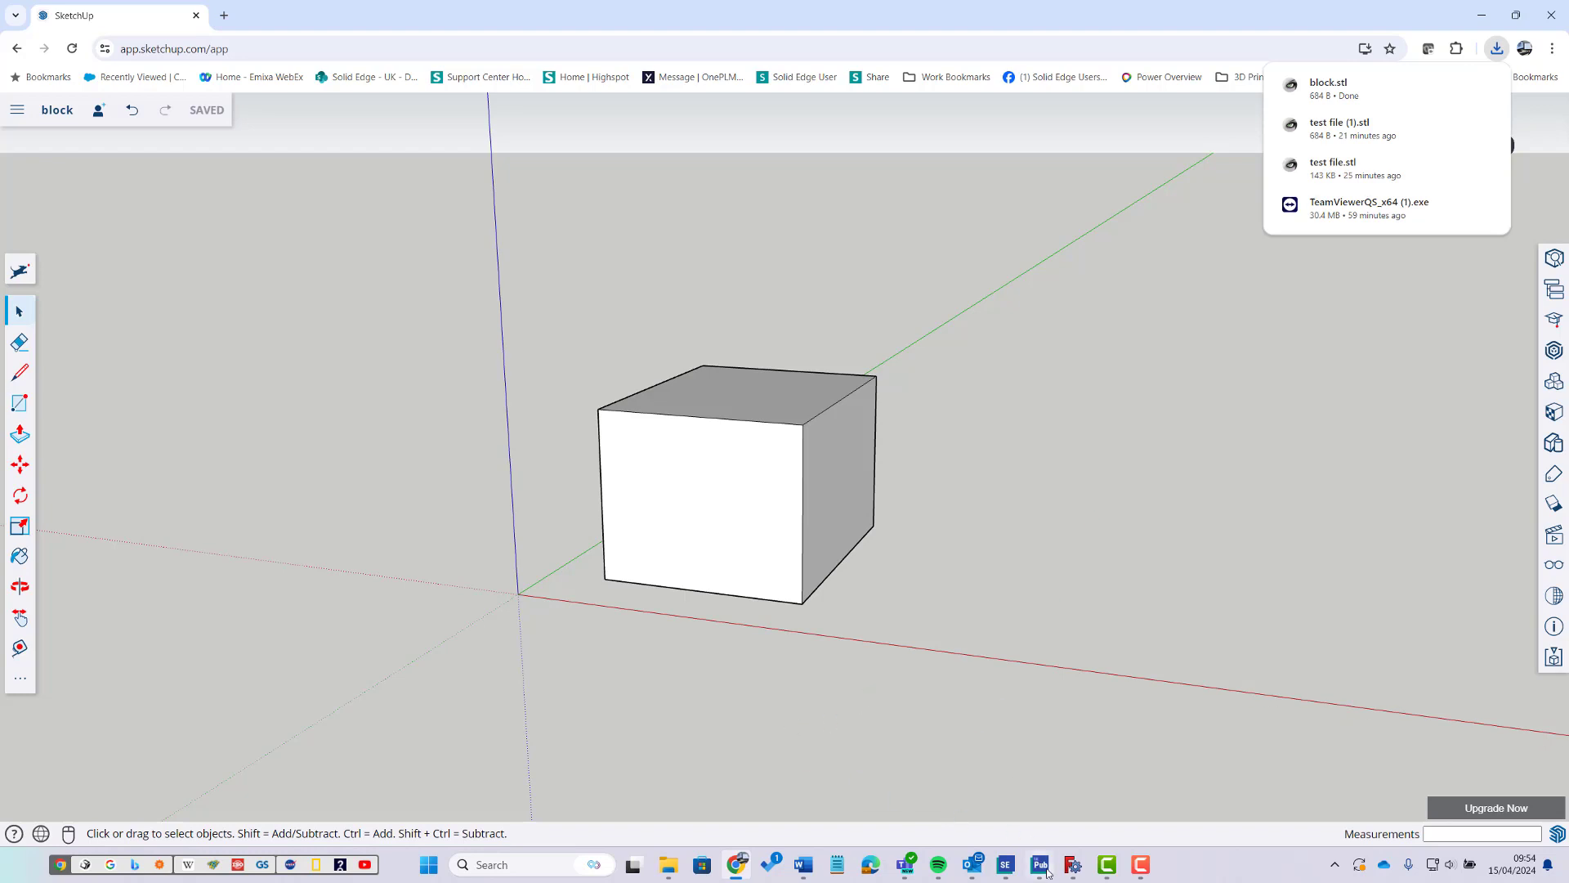
left_click(1073, 865)
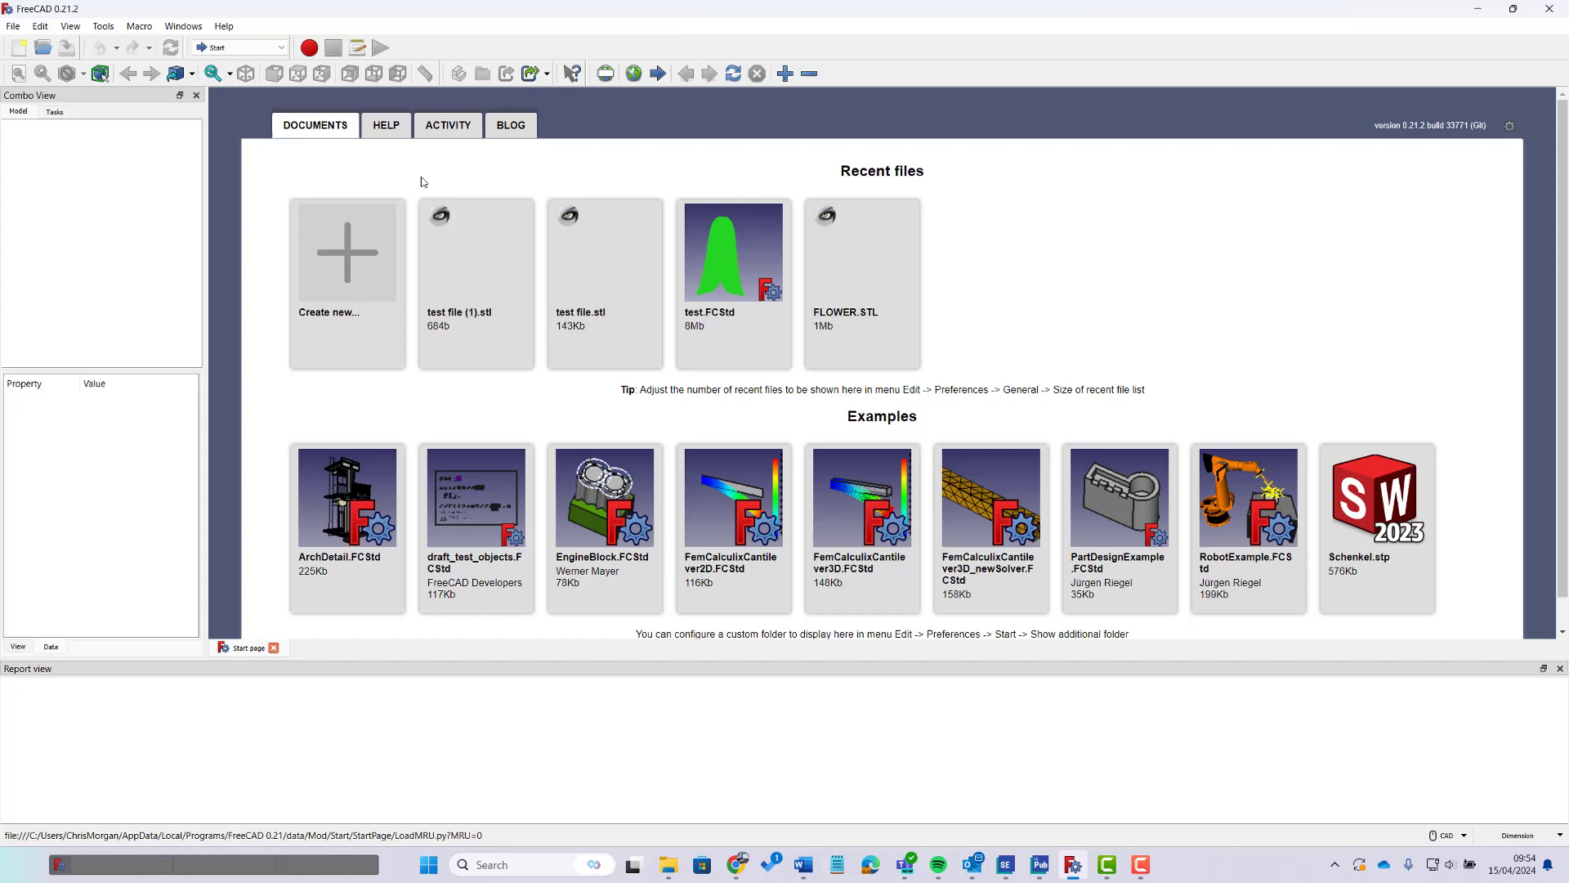
Step: Create a new FreeCAD document and import block.stl from Downloads into it
left_click(13, 26)
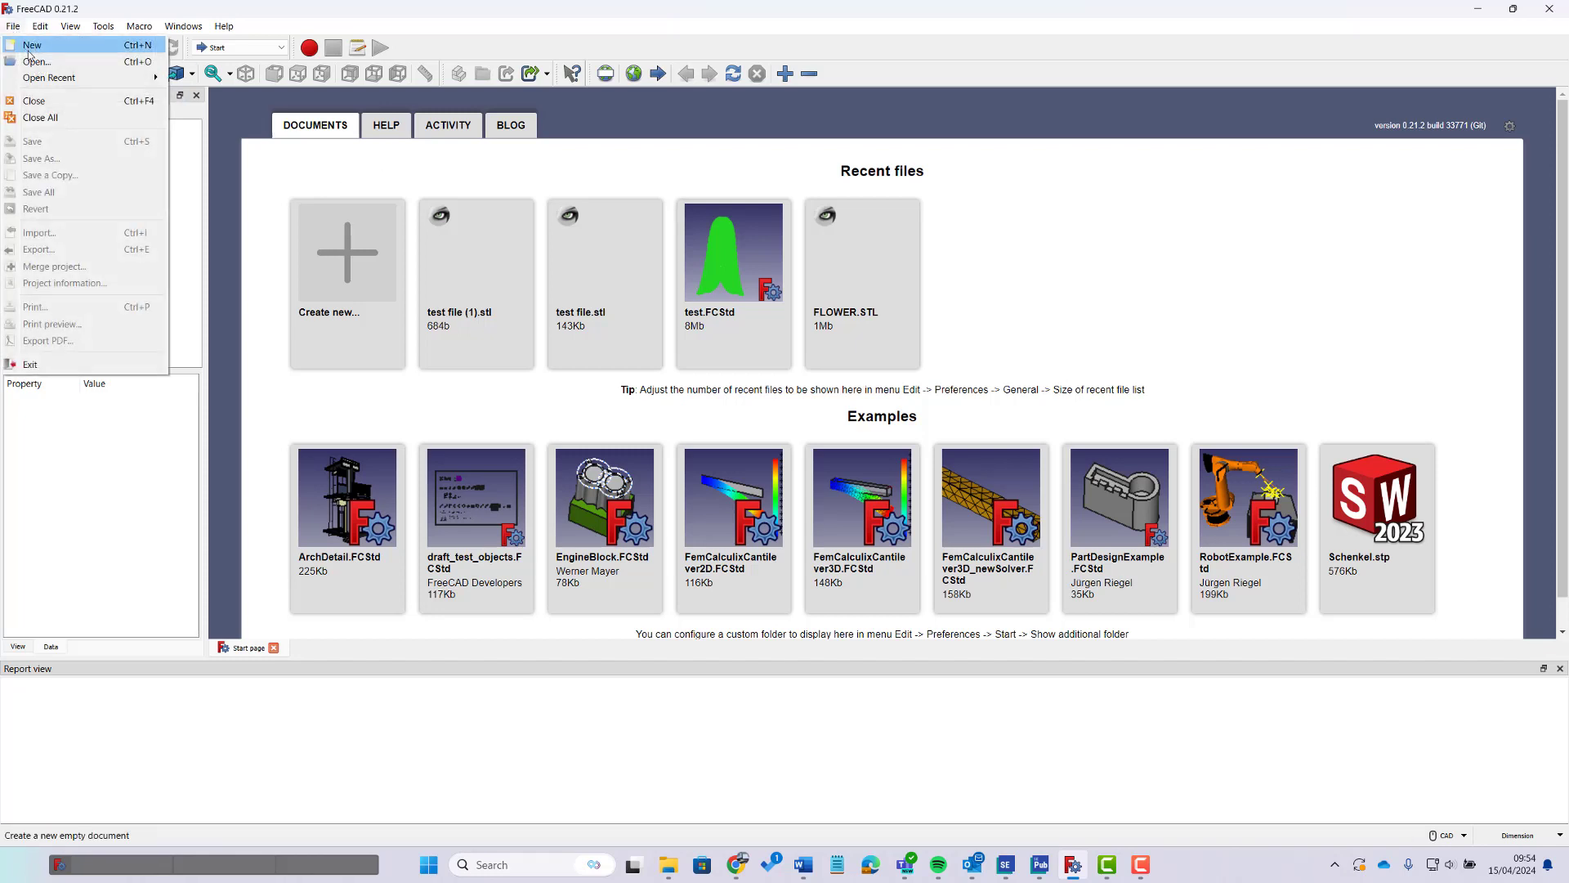
left_click(36, 46)
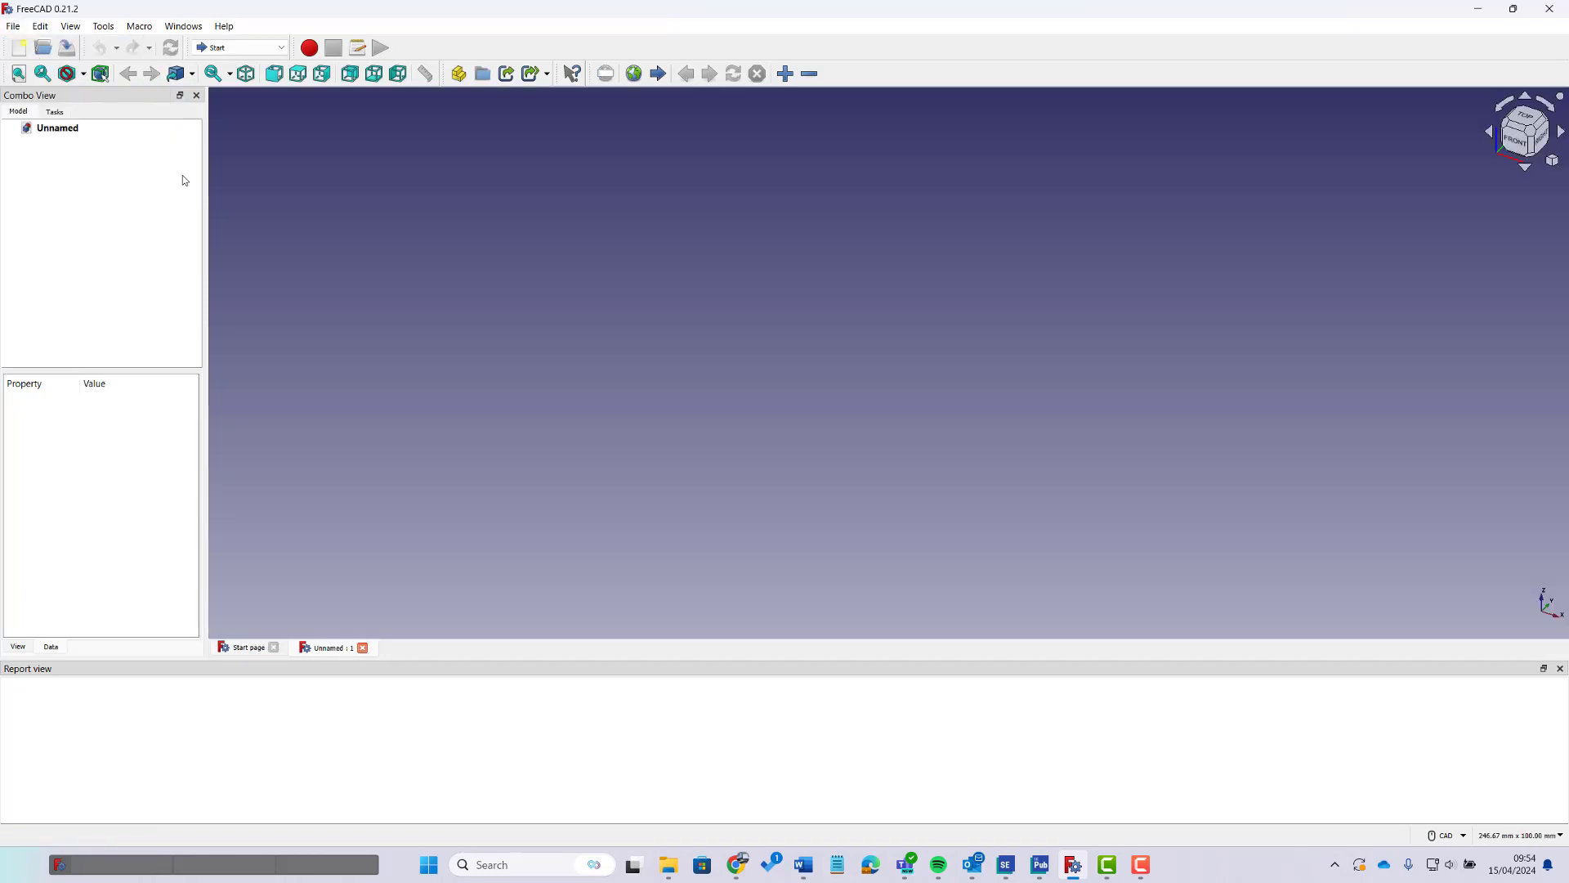
left_click(13, 26)
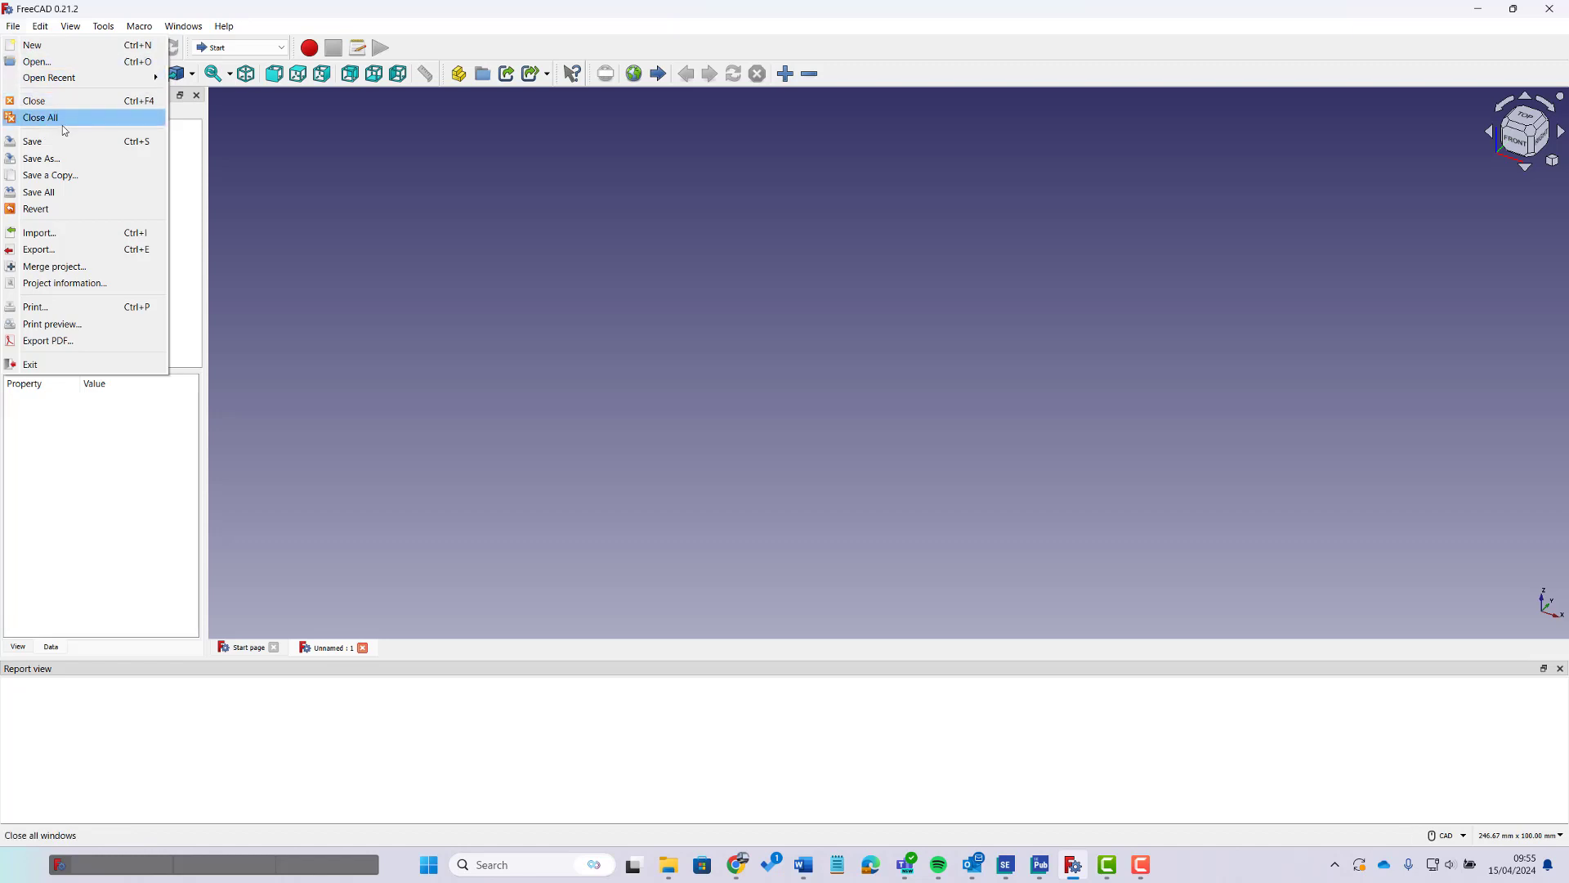
left_click(37, 232)
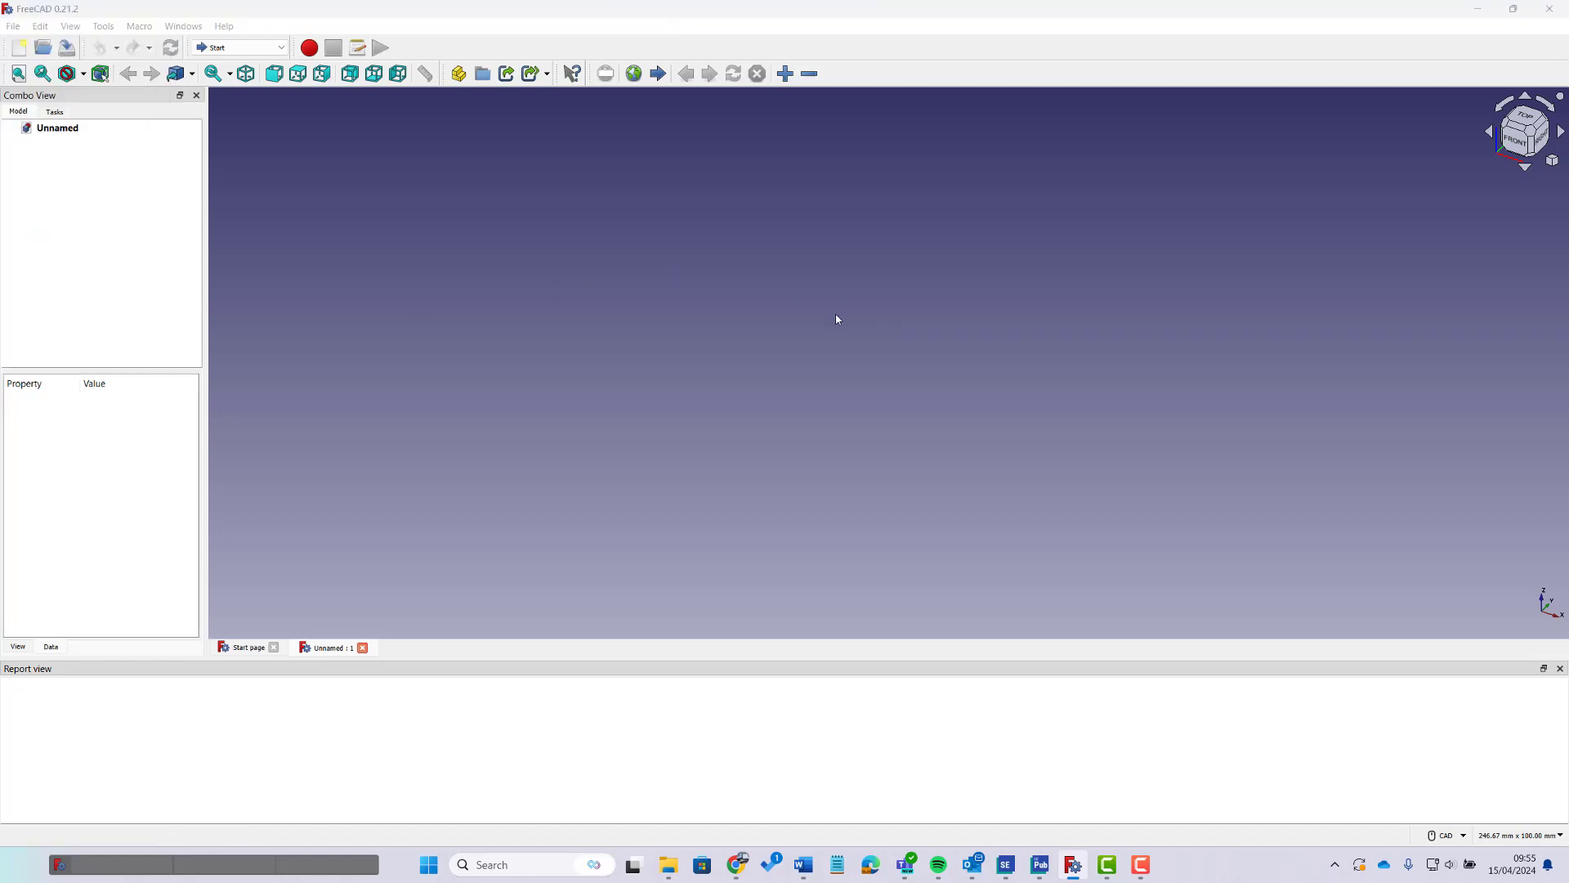
left_click(372, 159)
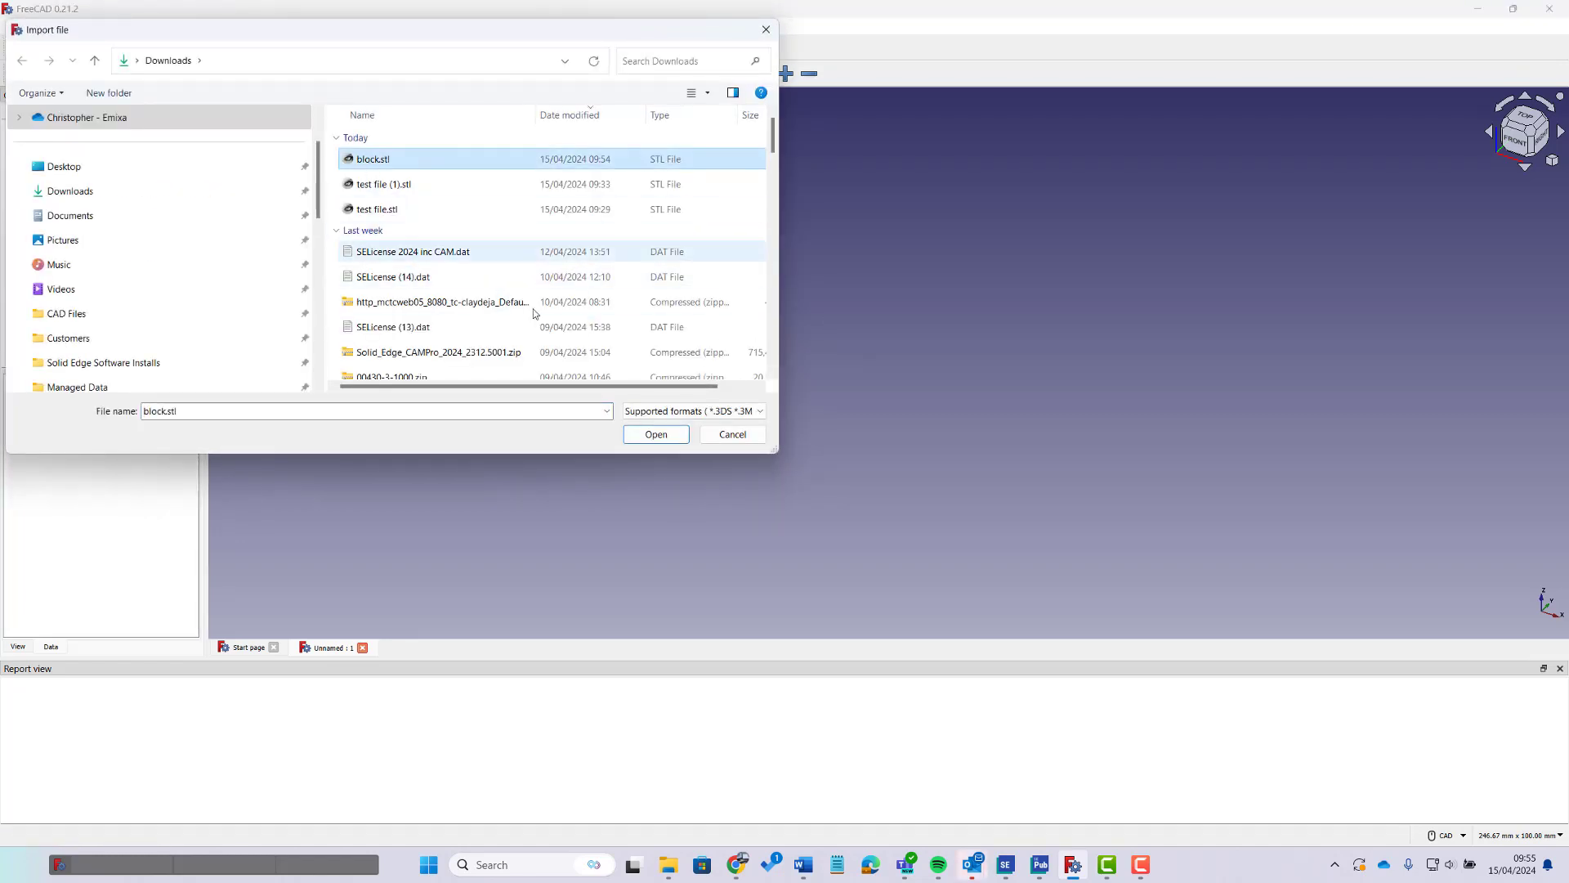
left_click(656, 434)
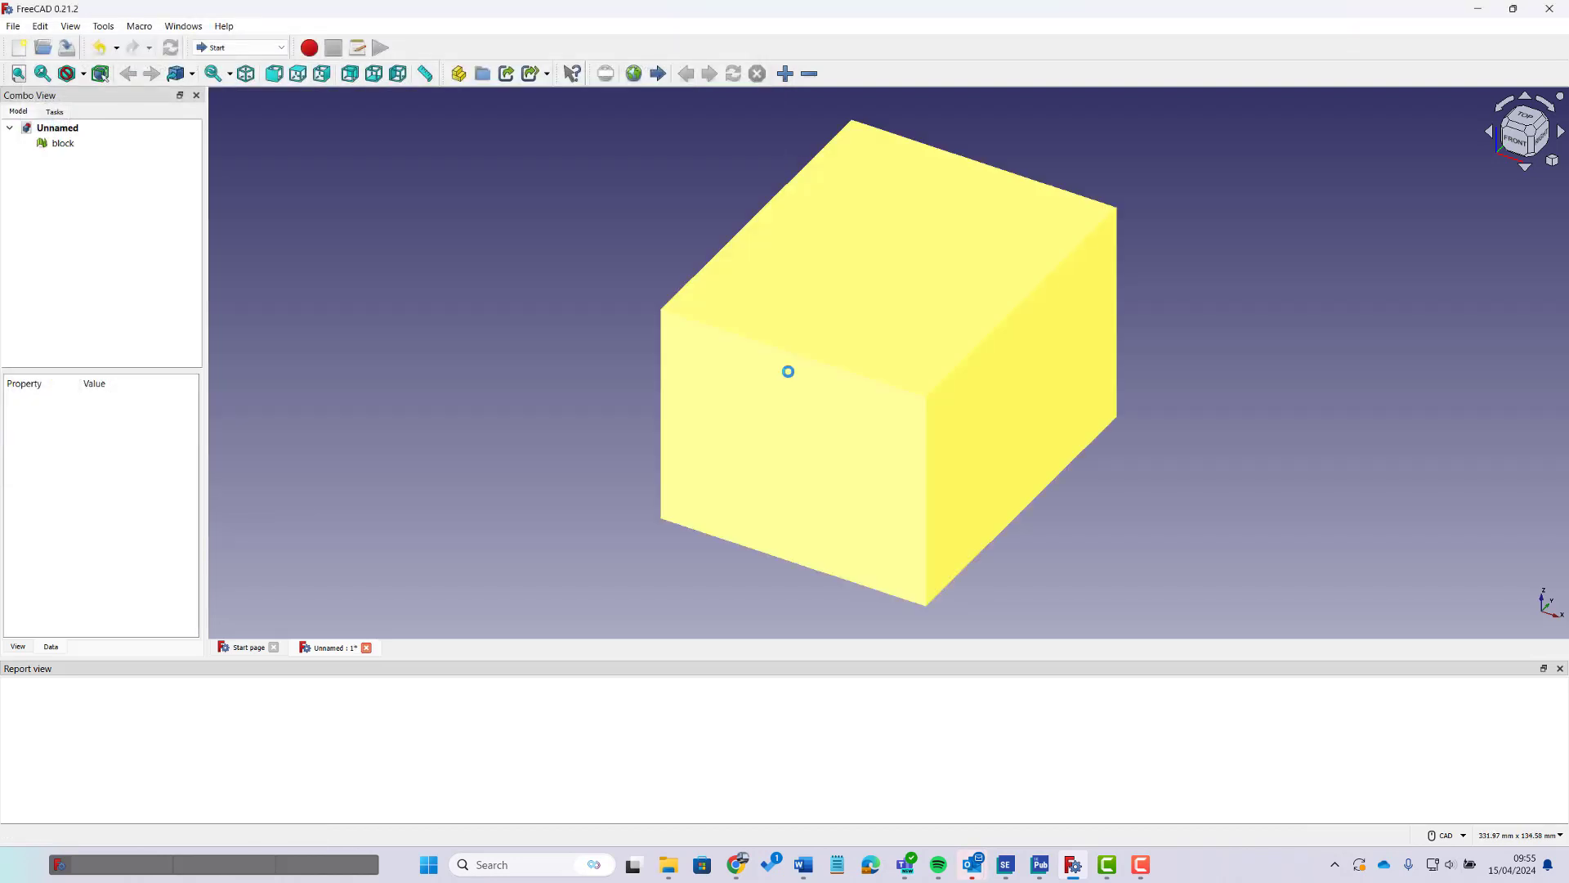
scroll(644, 373, "down", 2)
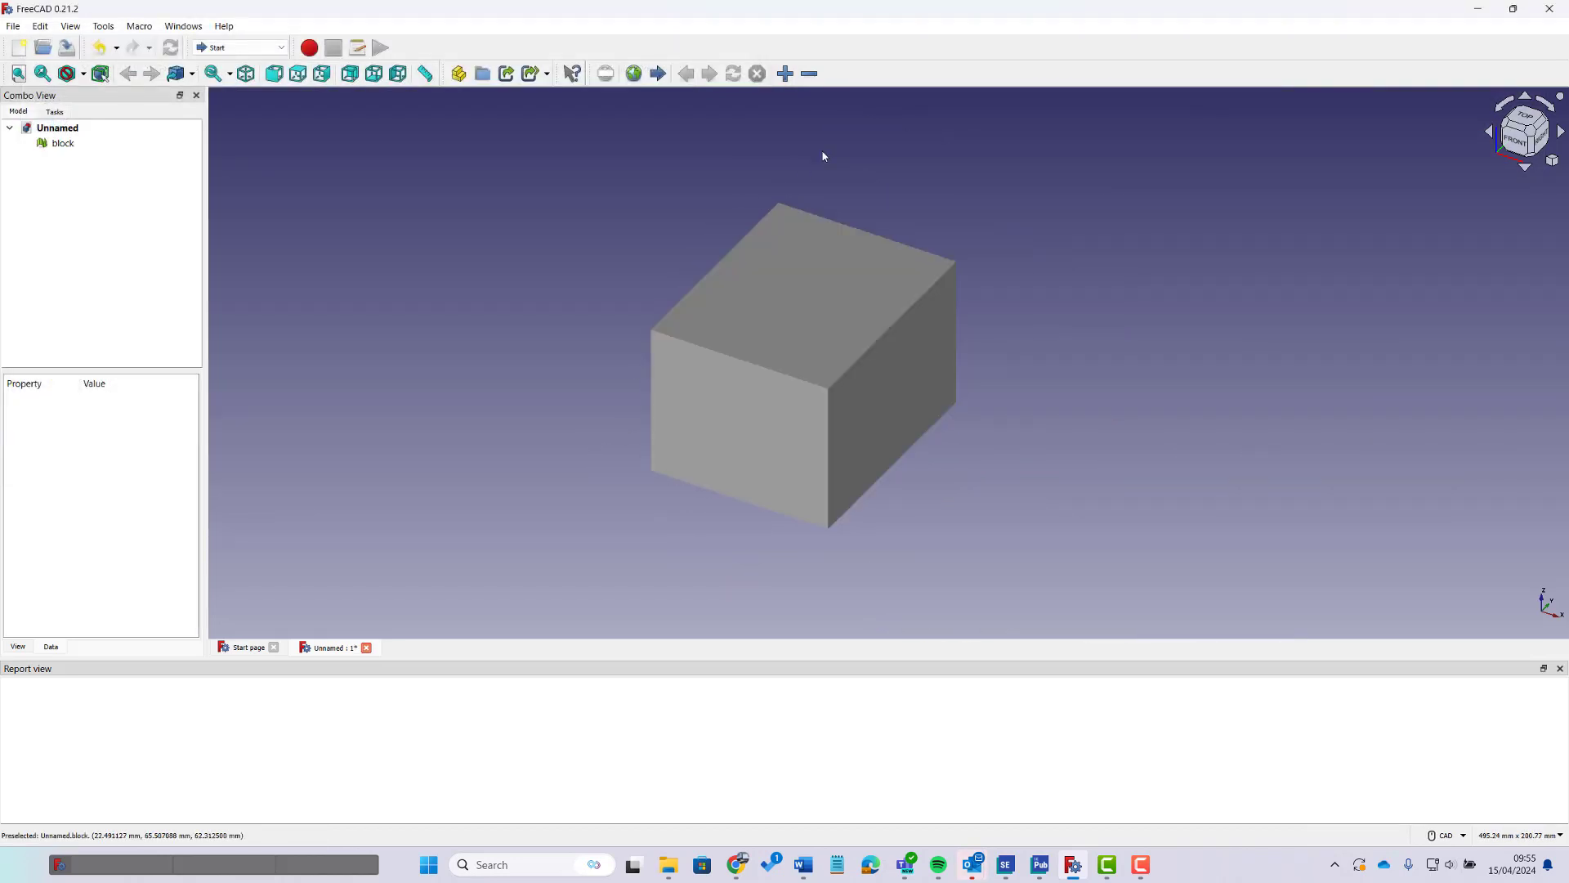
Step: In the Part workbench, create a sewn shape from the block mesh
left_click(281, 49)
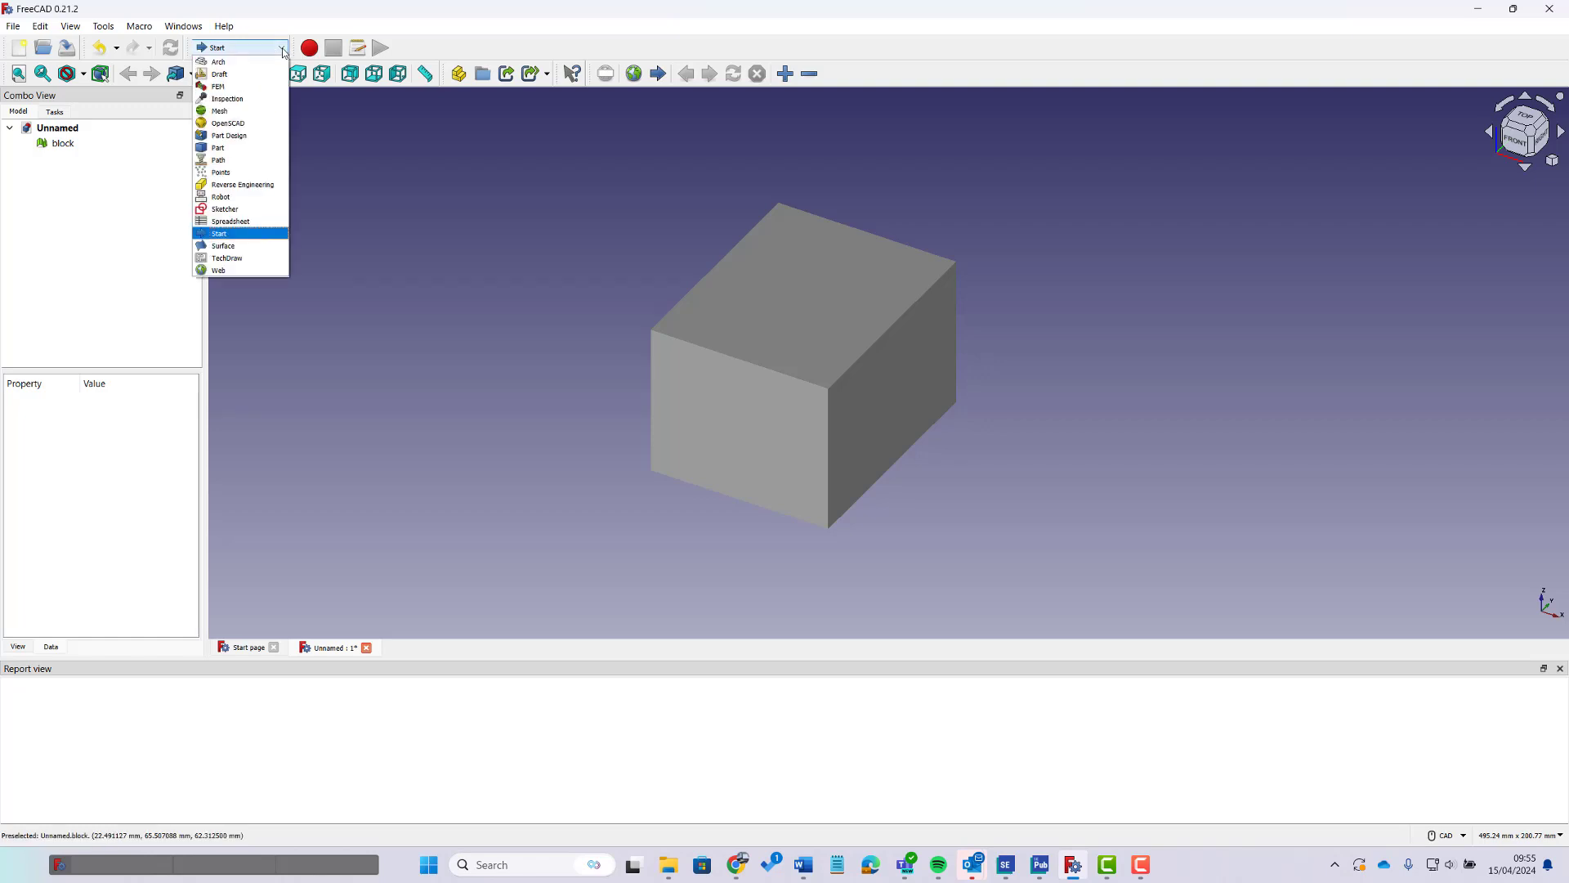
left_click(238, 147)
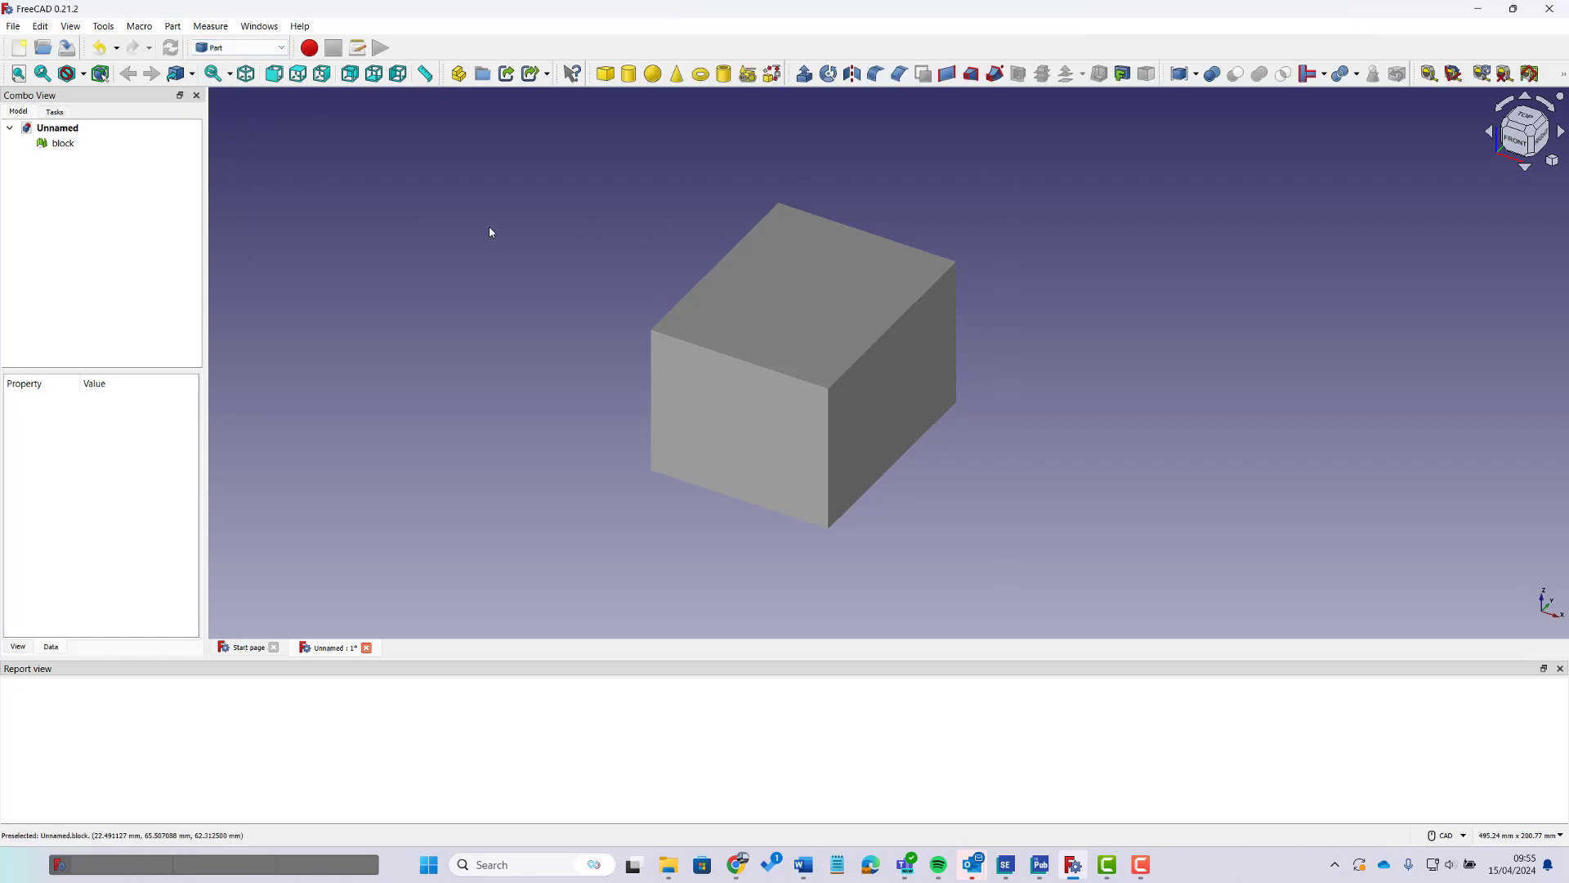
left_click(774, 329)
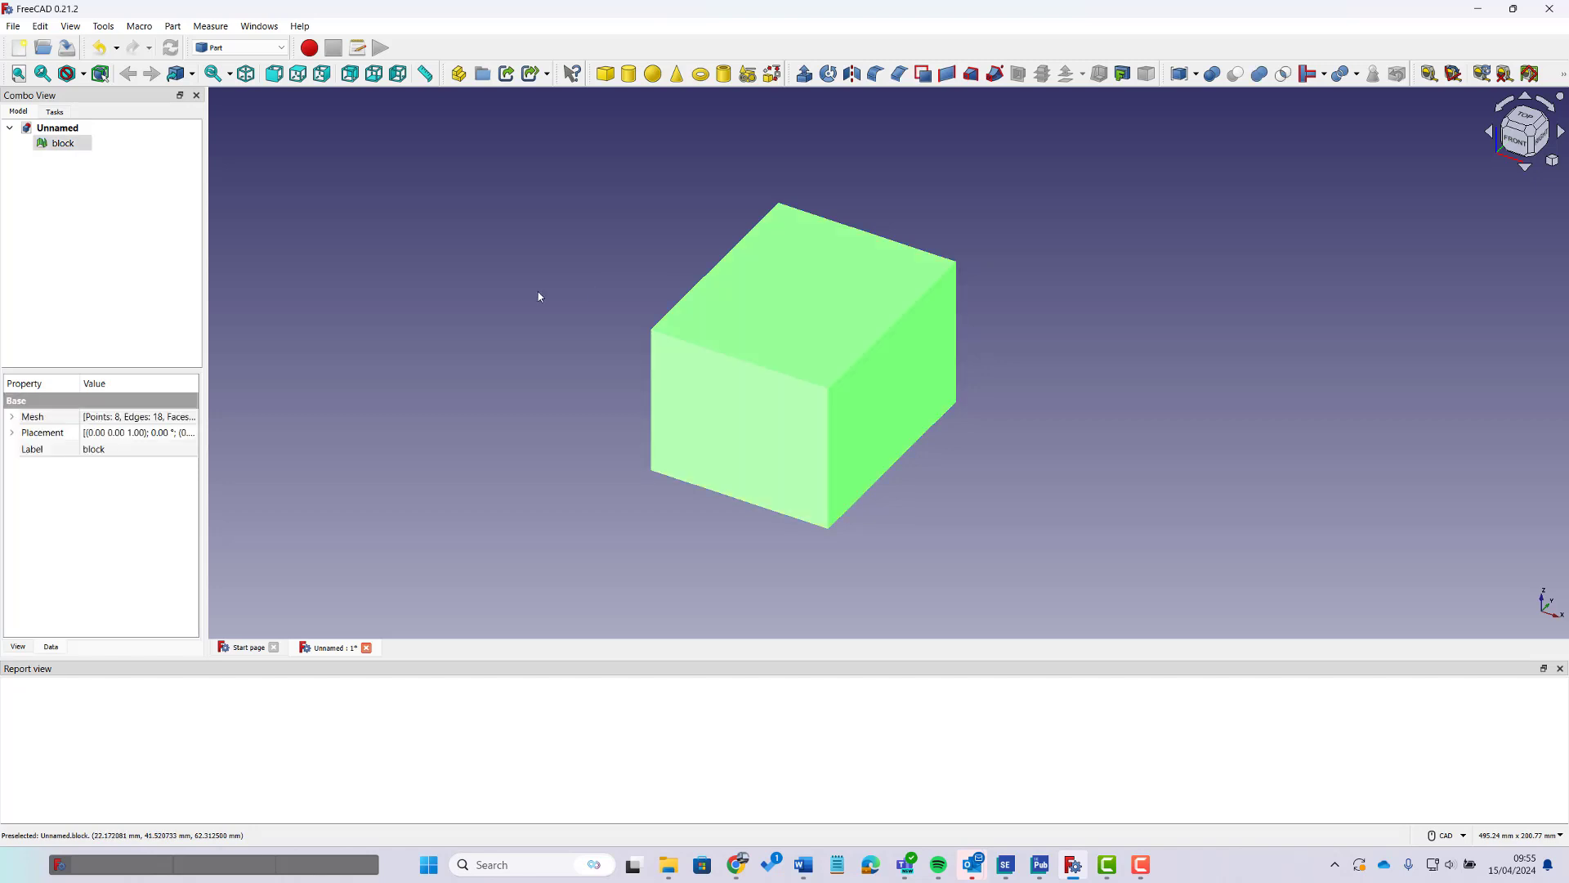
left_click(174, 27)
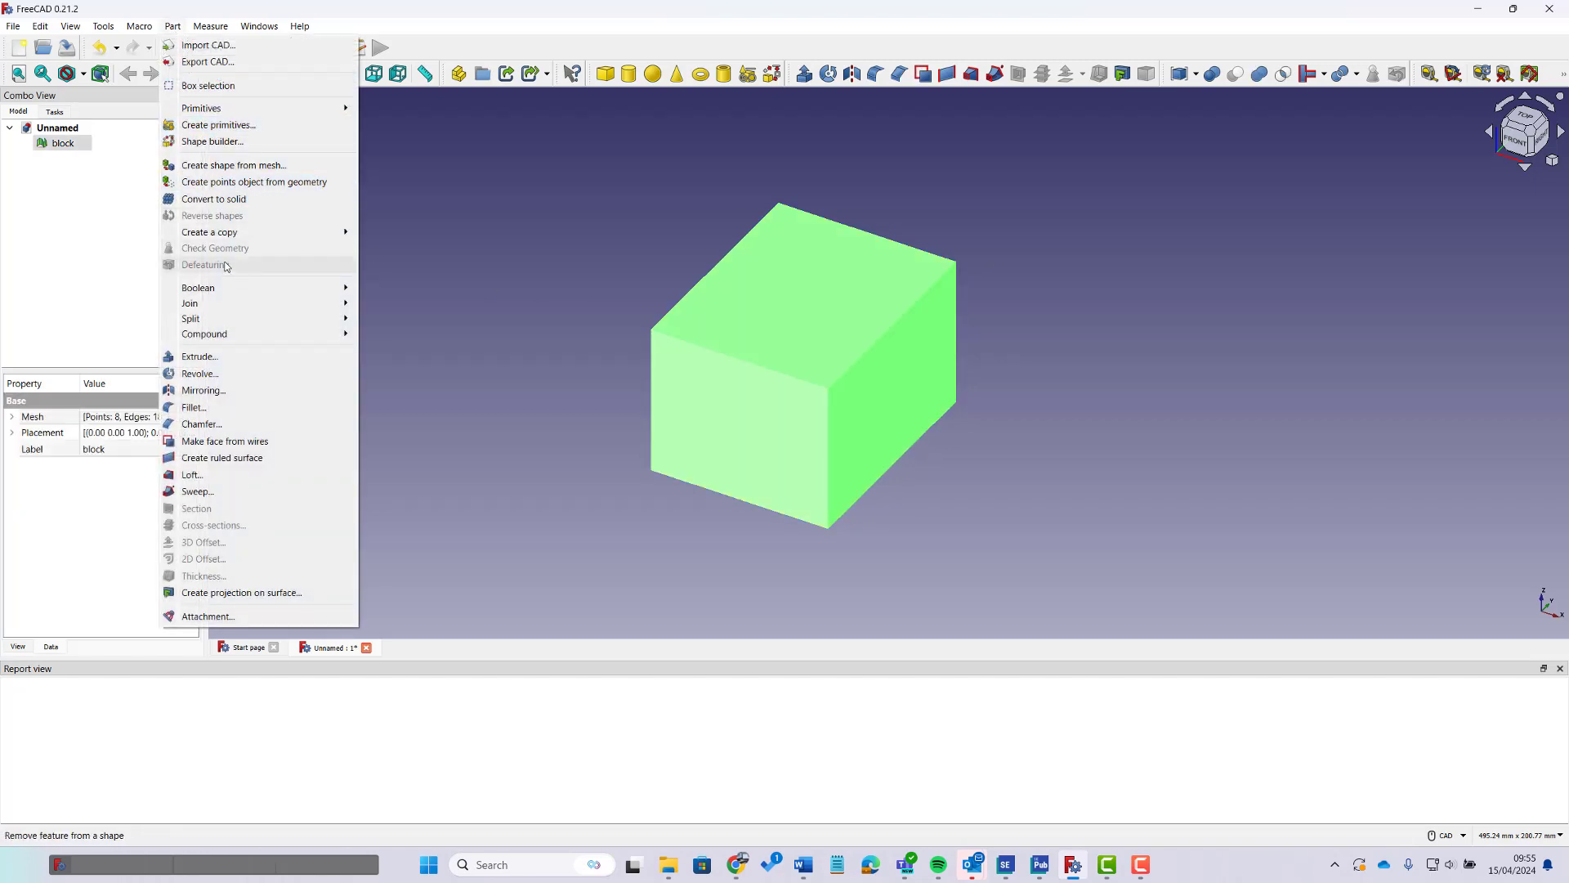
left_click(224, 167)
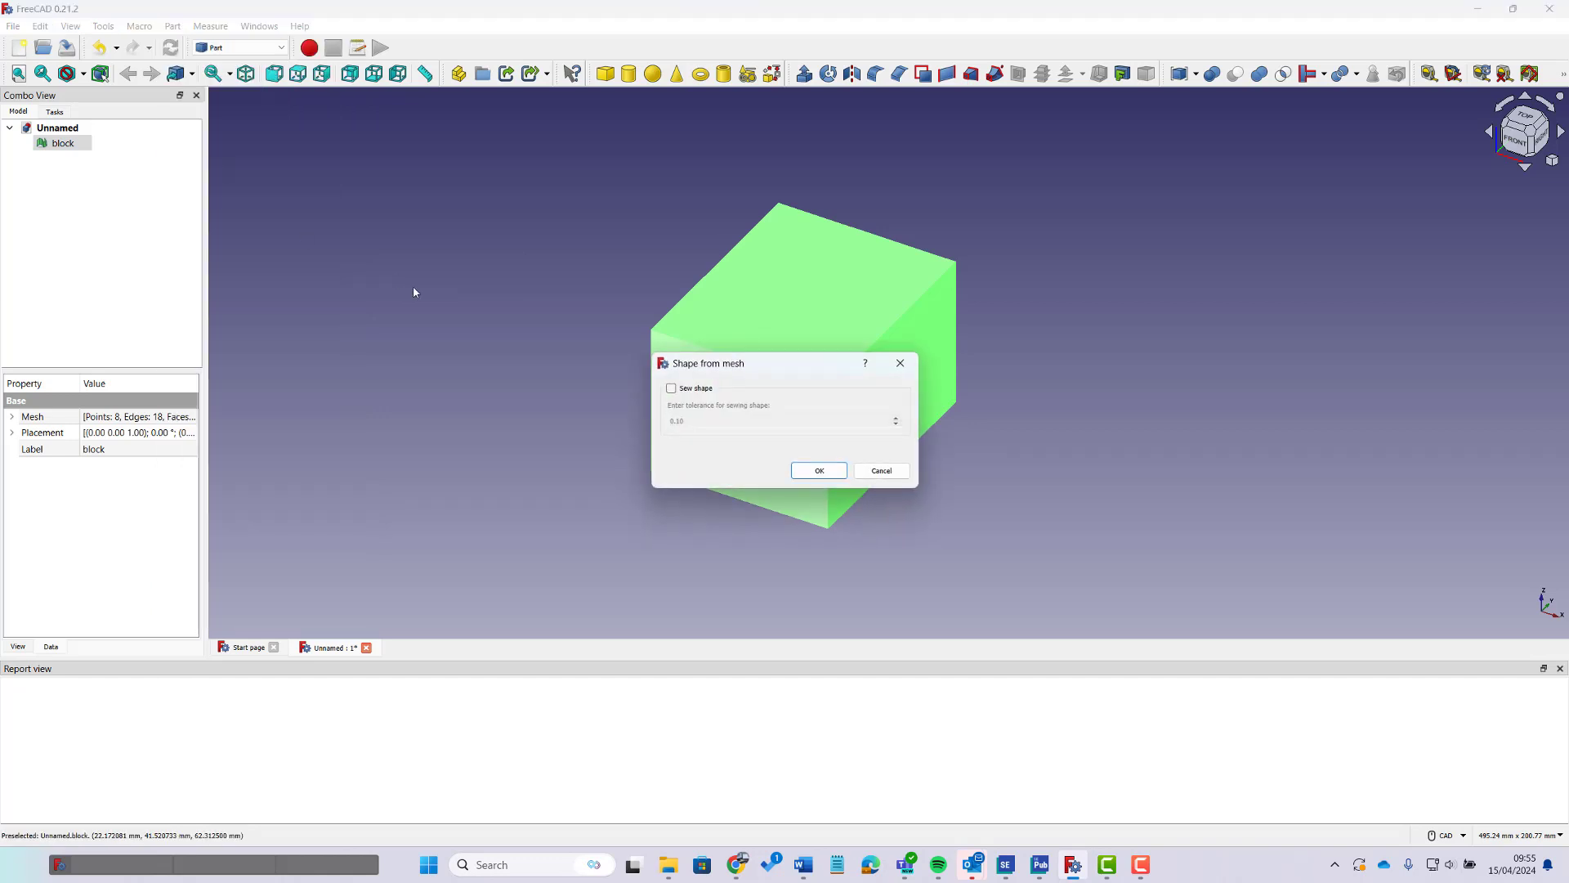
left_click(670, 389)
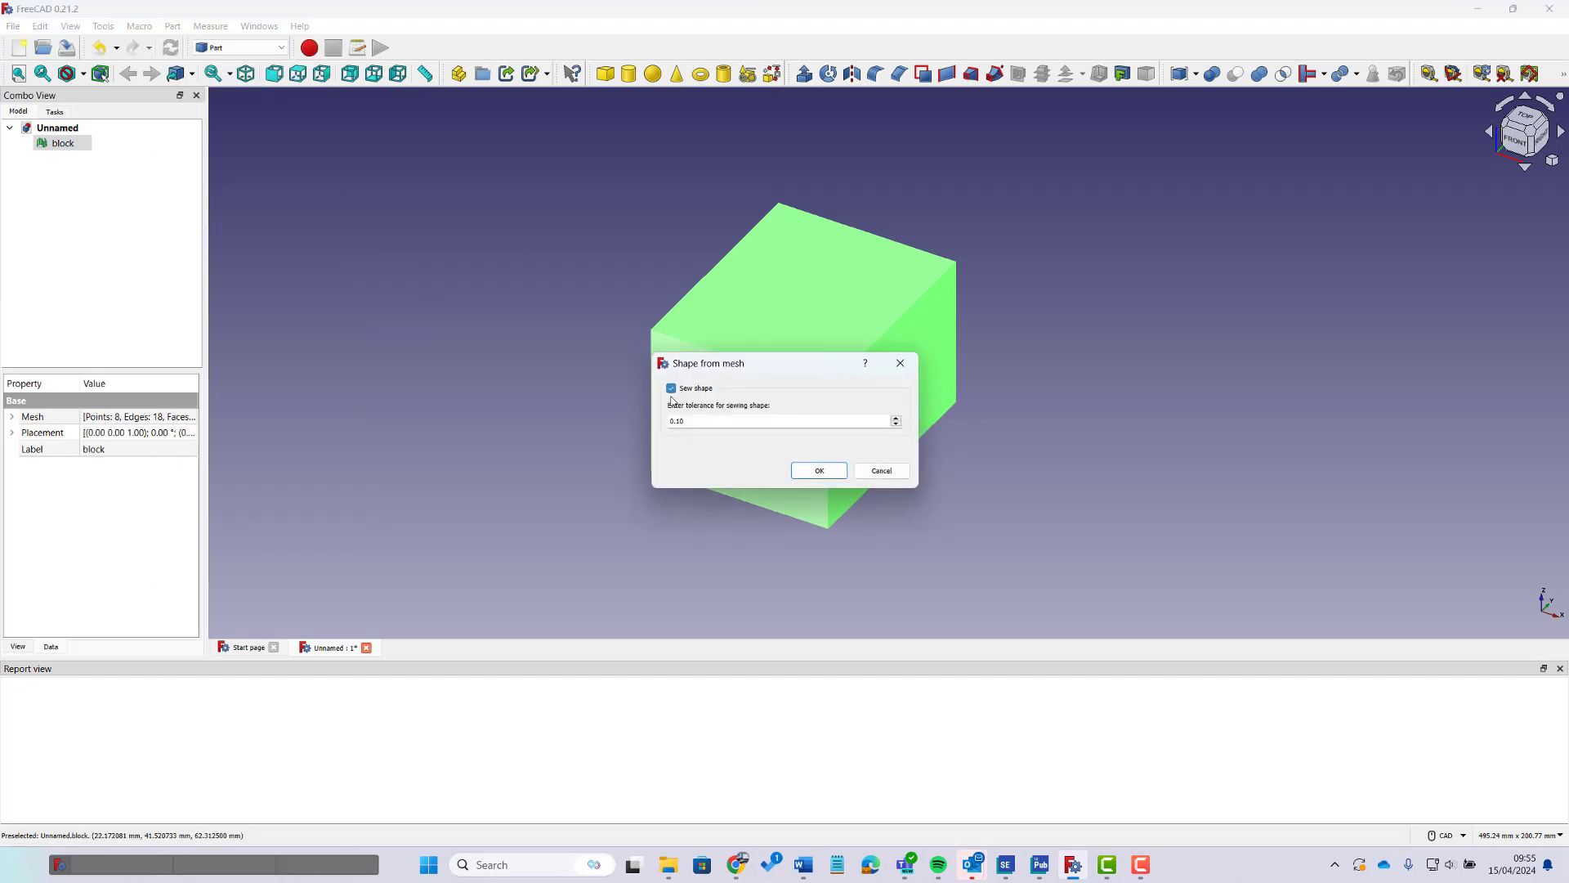
left_click(819, 471)
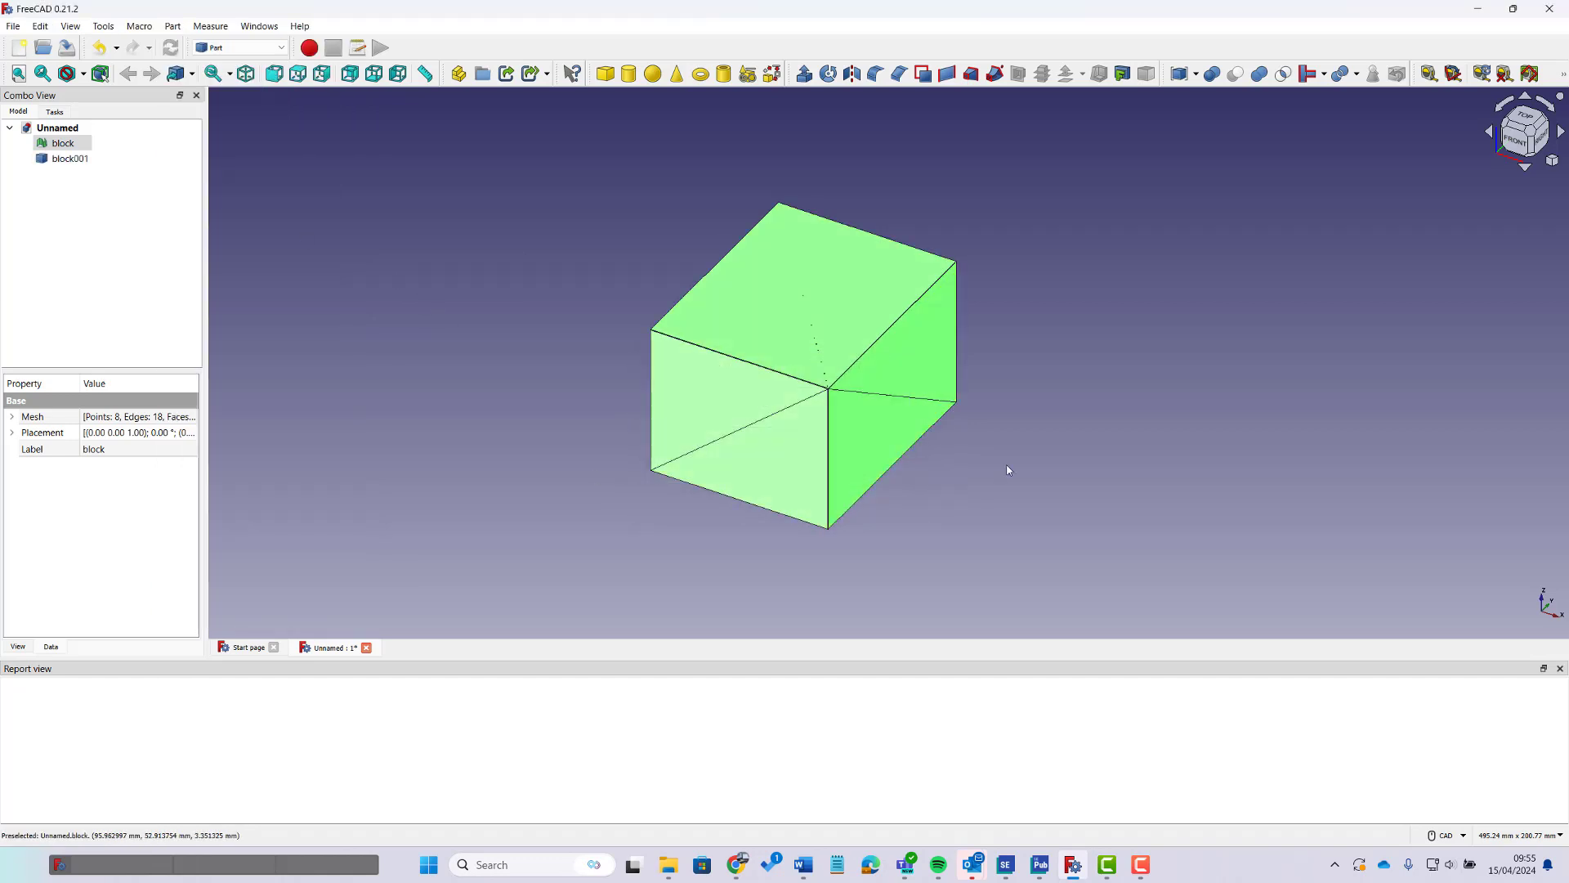
Step: Delete the original block mesh from the model tree
left_click(406, 301)
left_click(68, 147)
key("Delete")
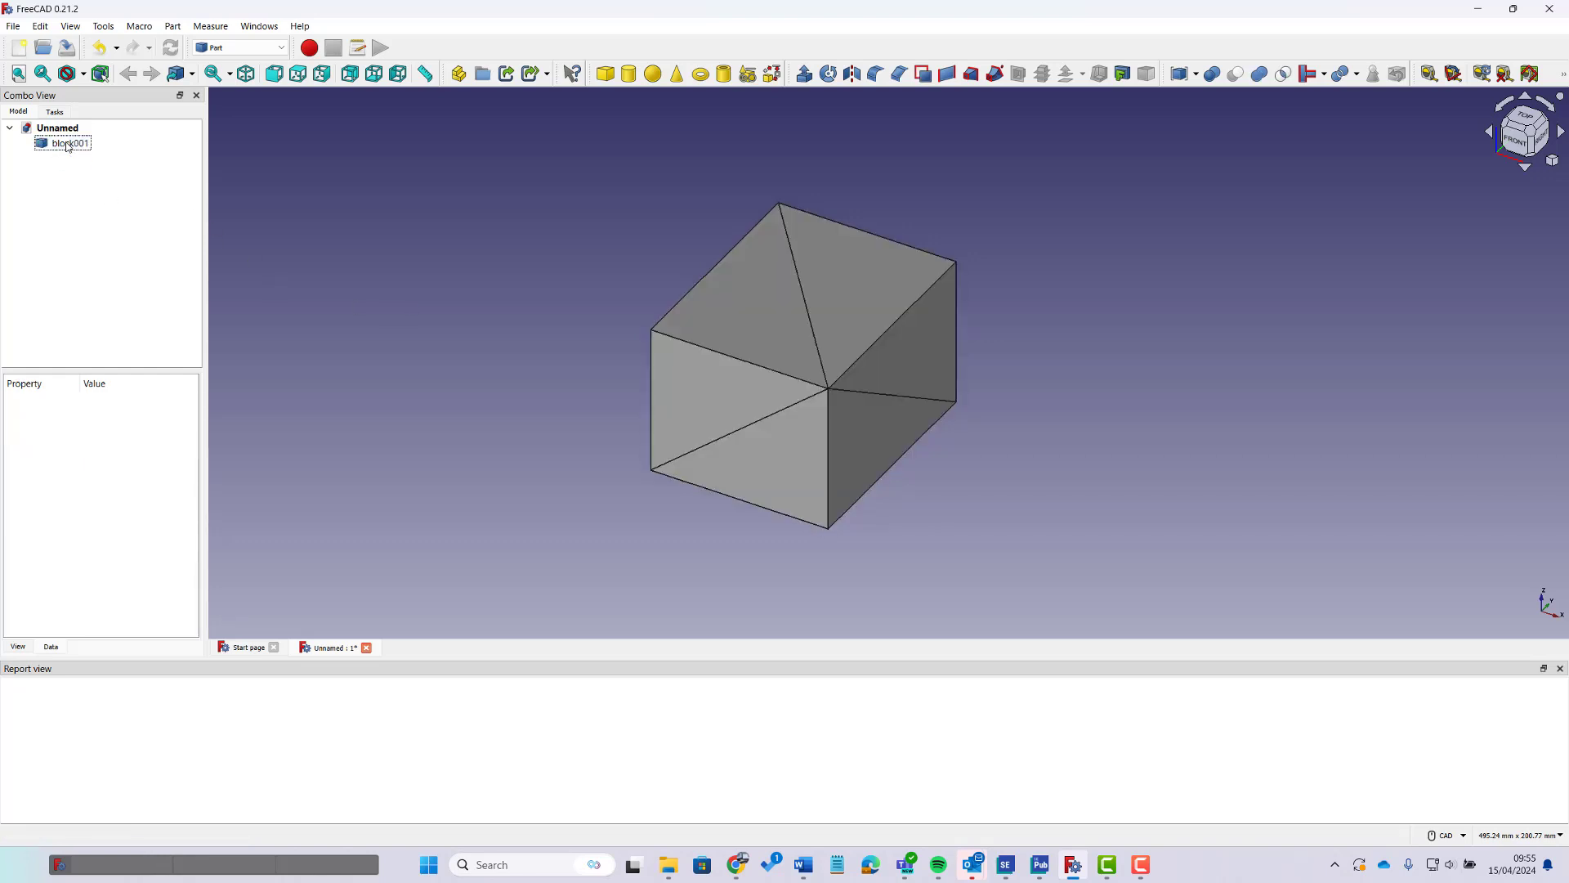
Step: Save the FreeCAD document as 'Block New' in Downloads
middle_click_drag(923, 530, 907, 561)
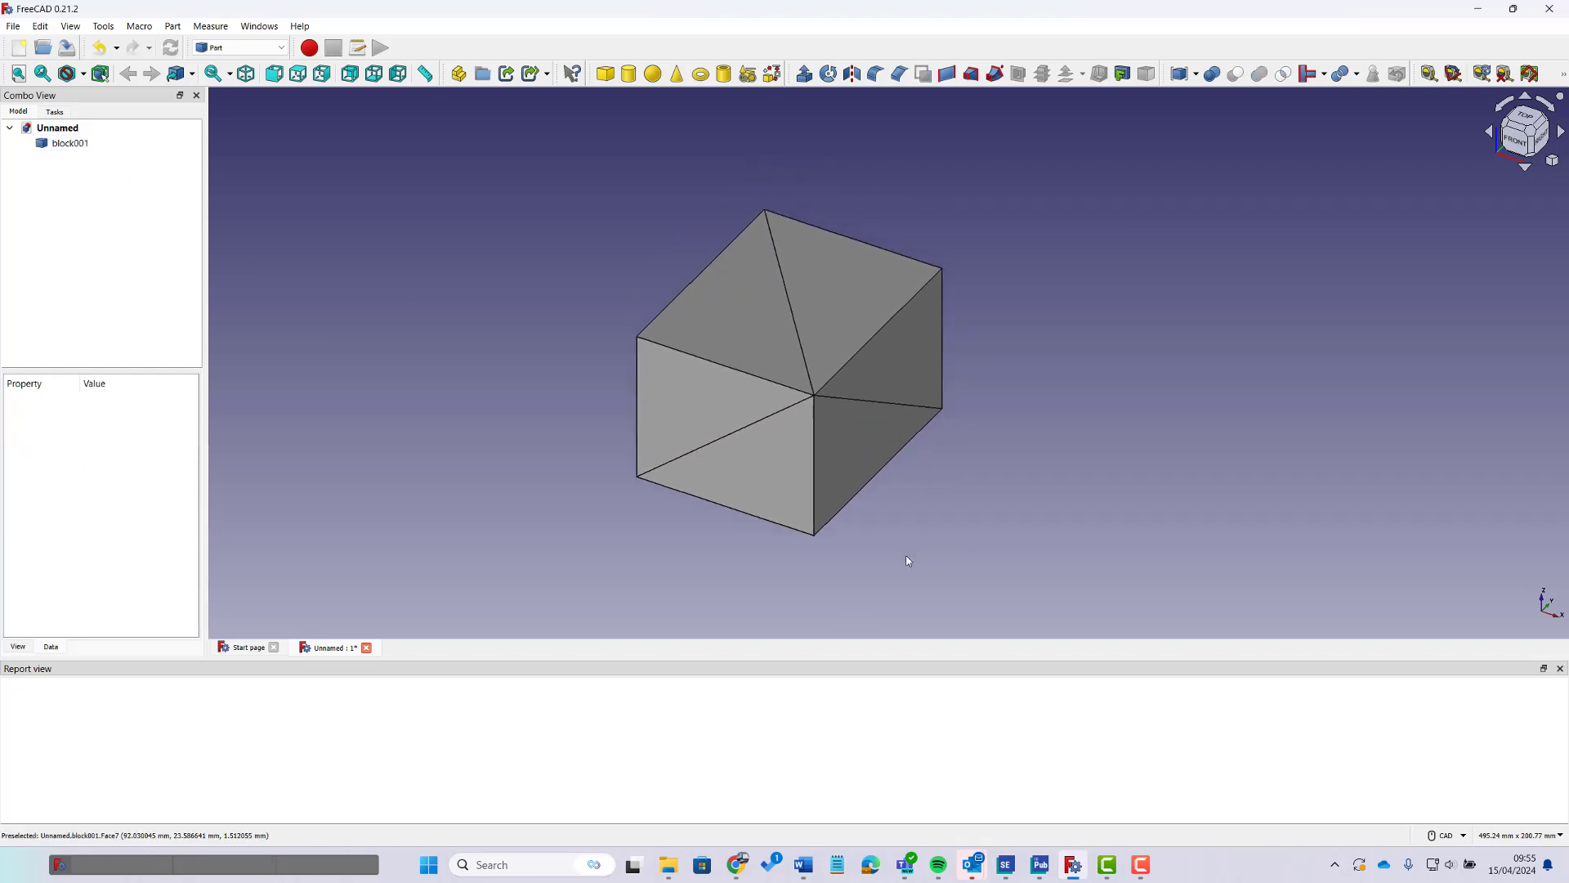
left_click(682, 324)
left_click(540, 290)
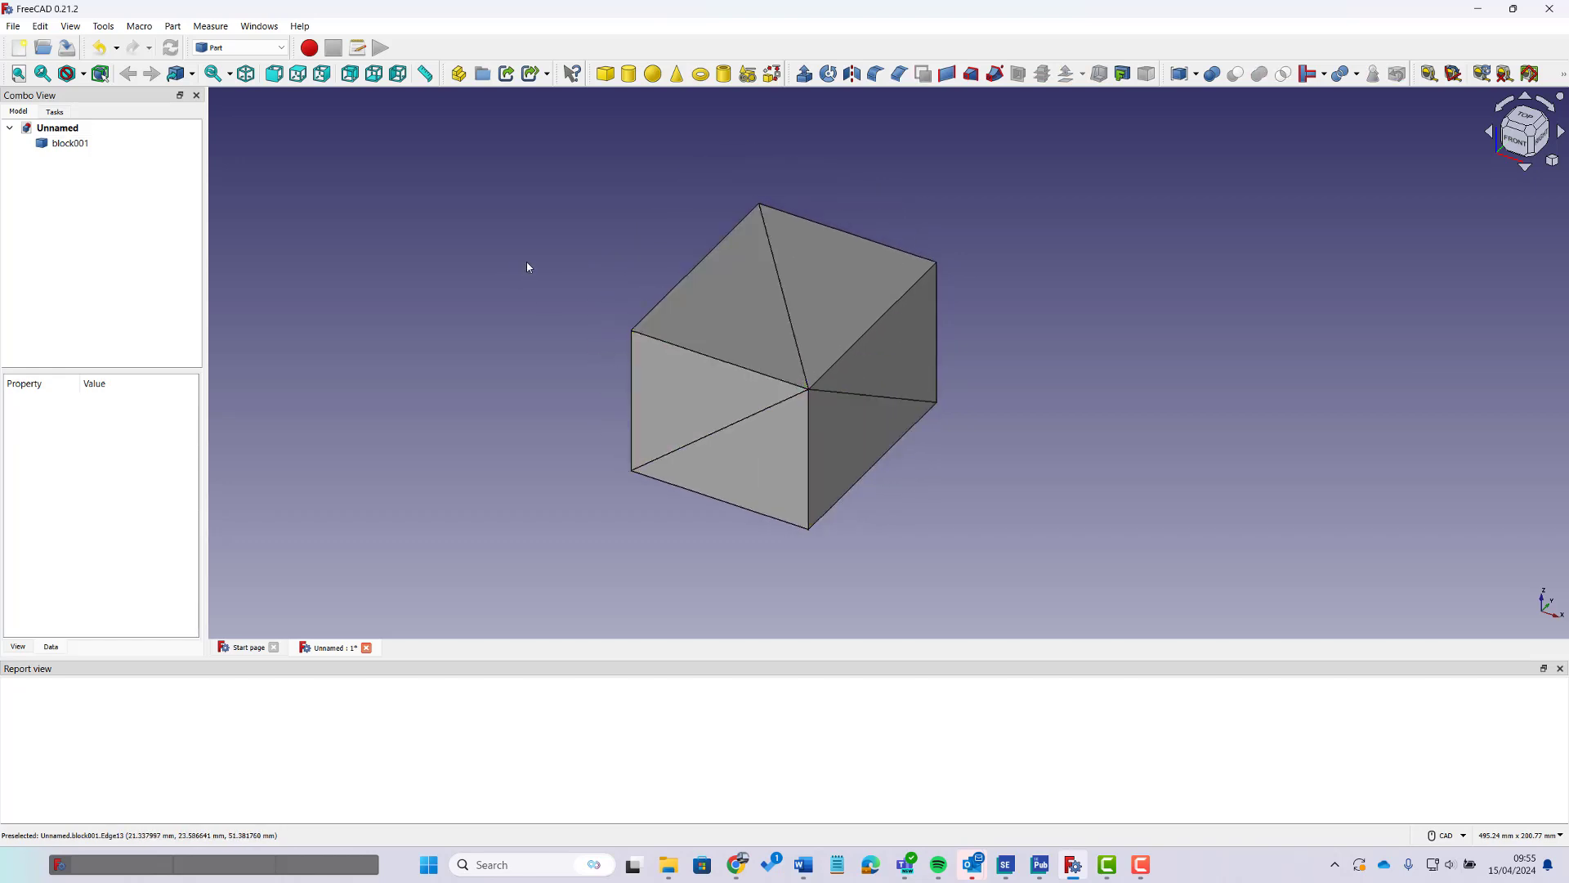
key("ctrl+s")
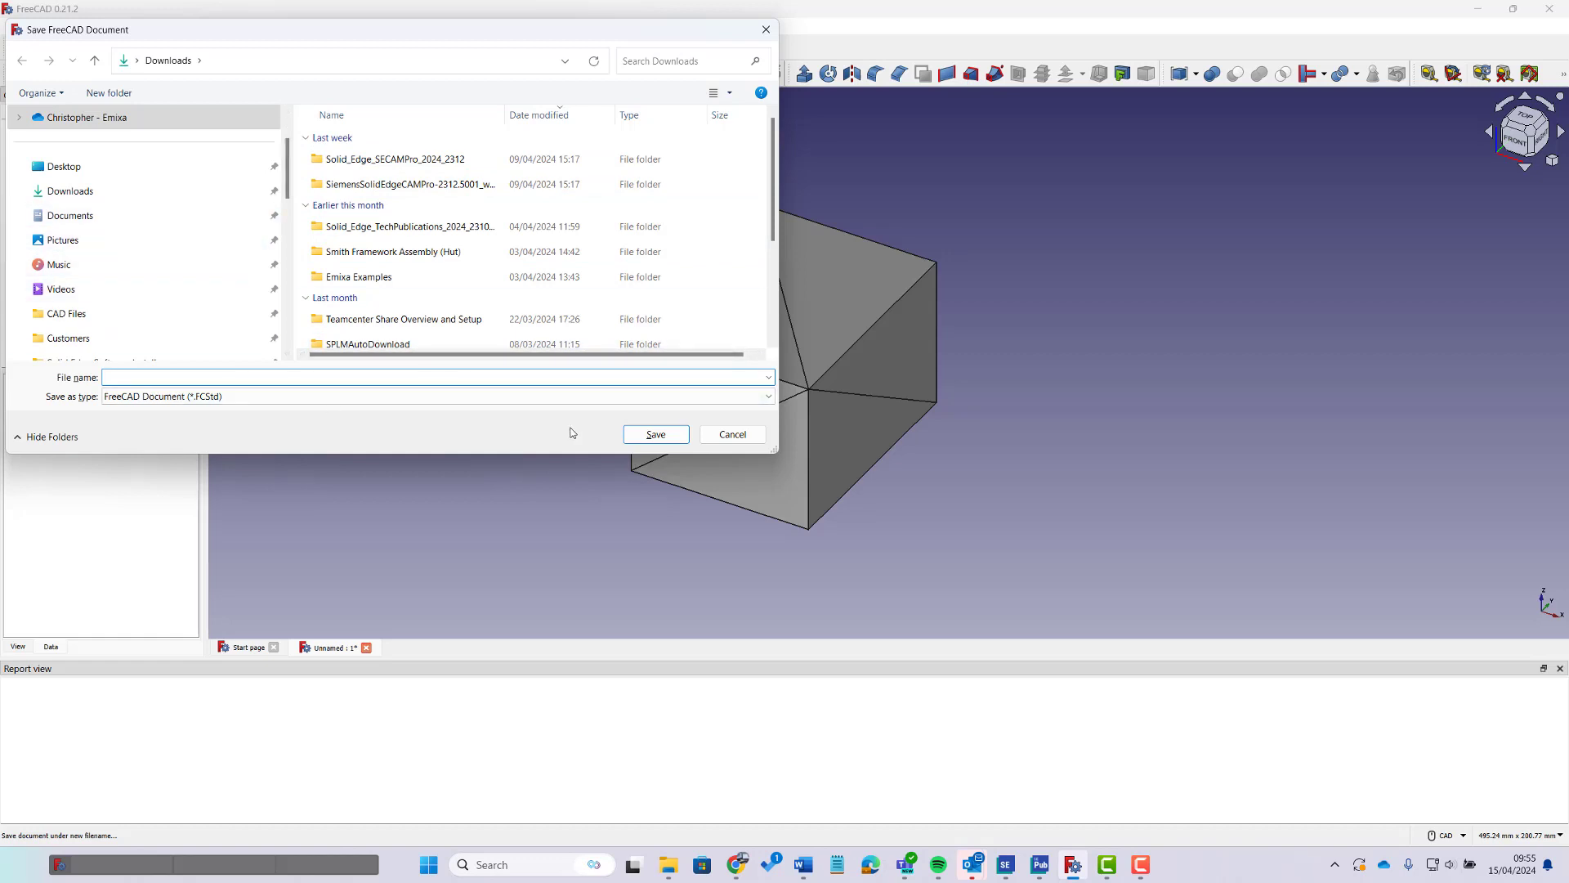
left_click(643, 438)
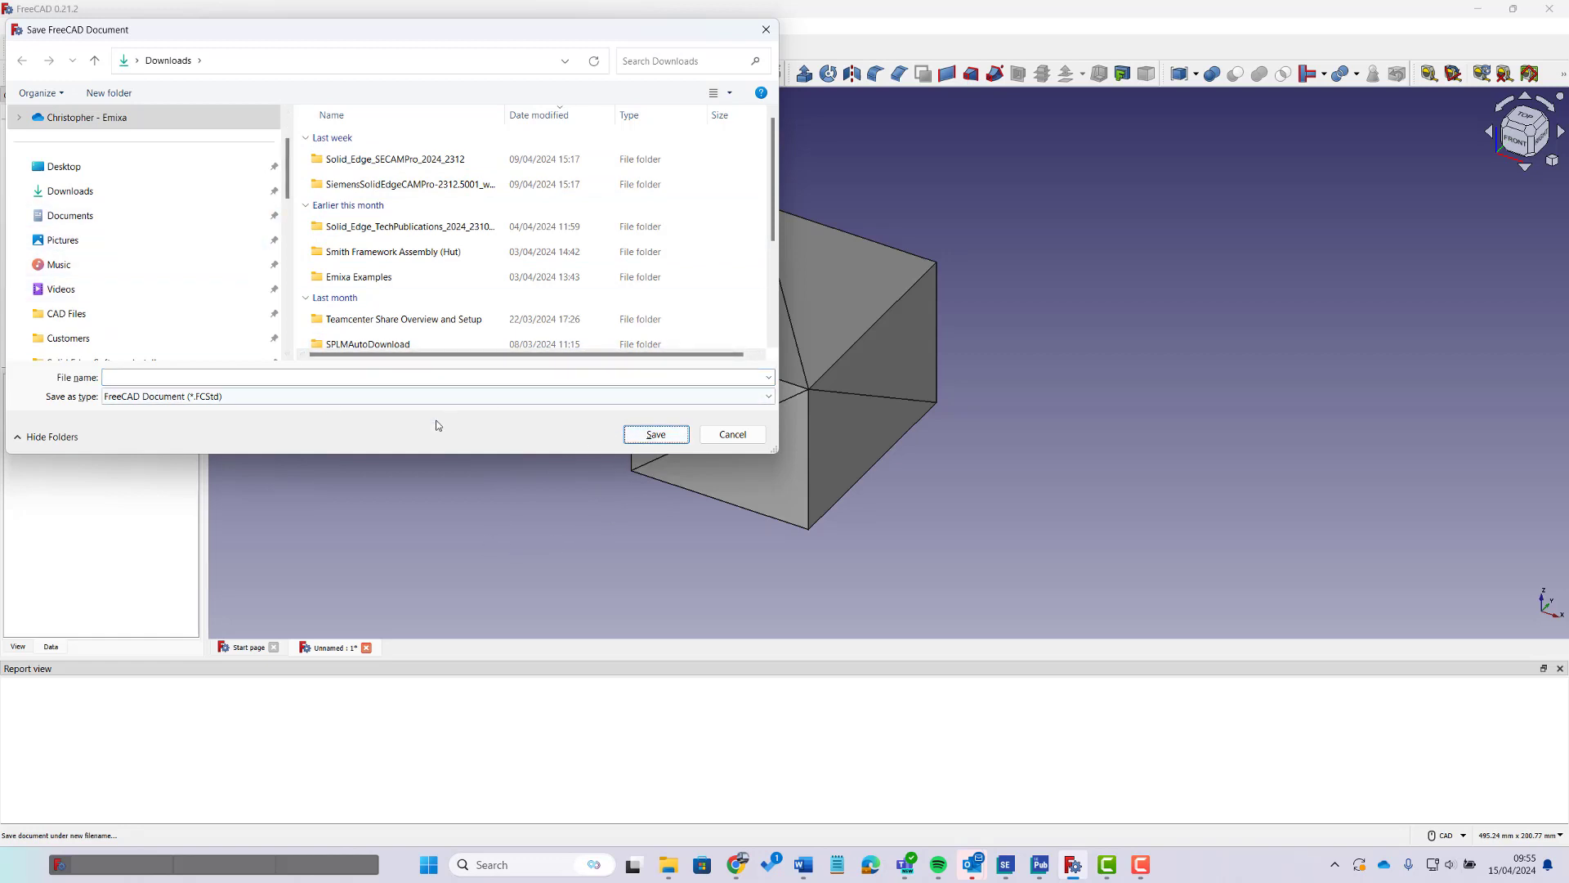
left_click(258, 376)
type("Block ")
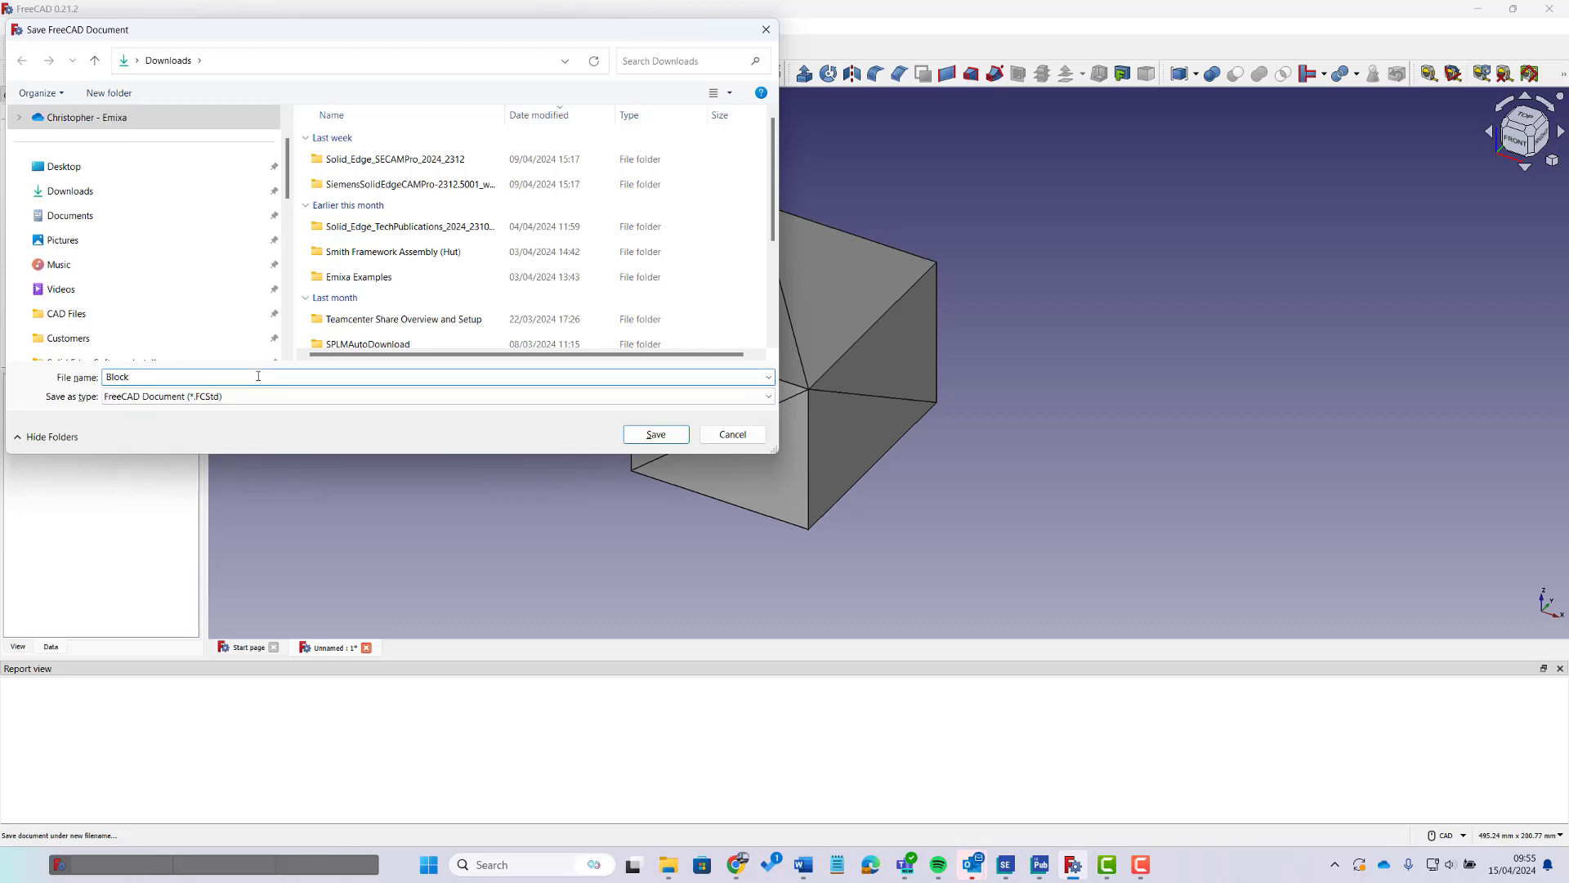
type("New")
key("Return")
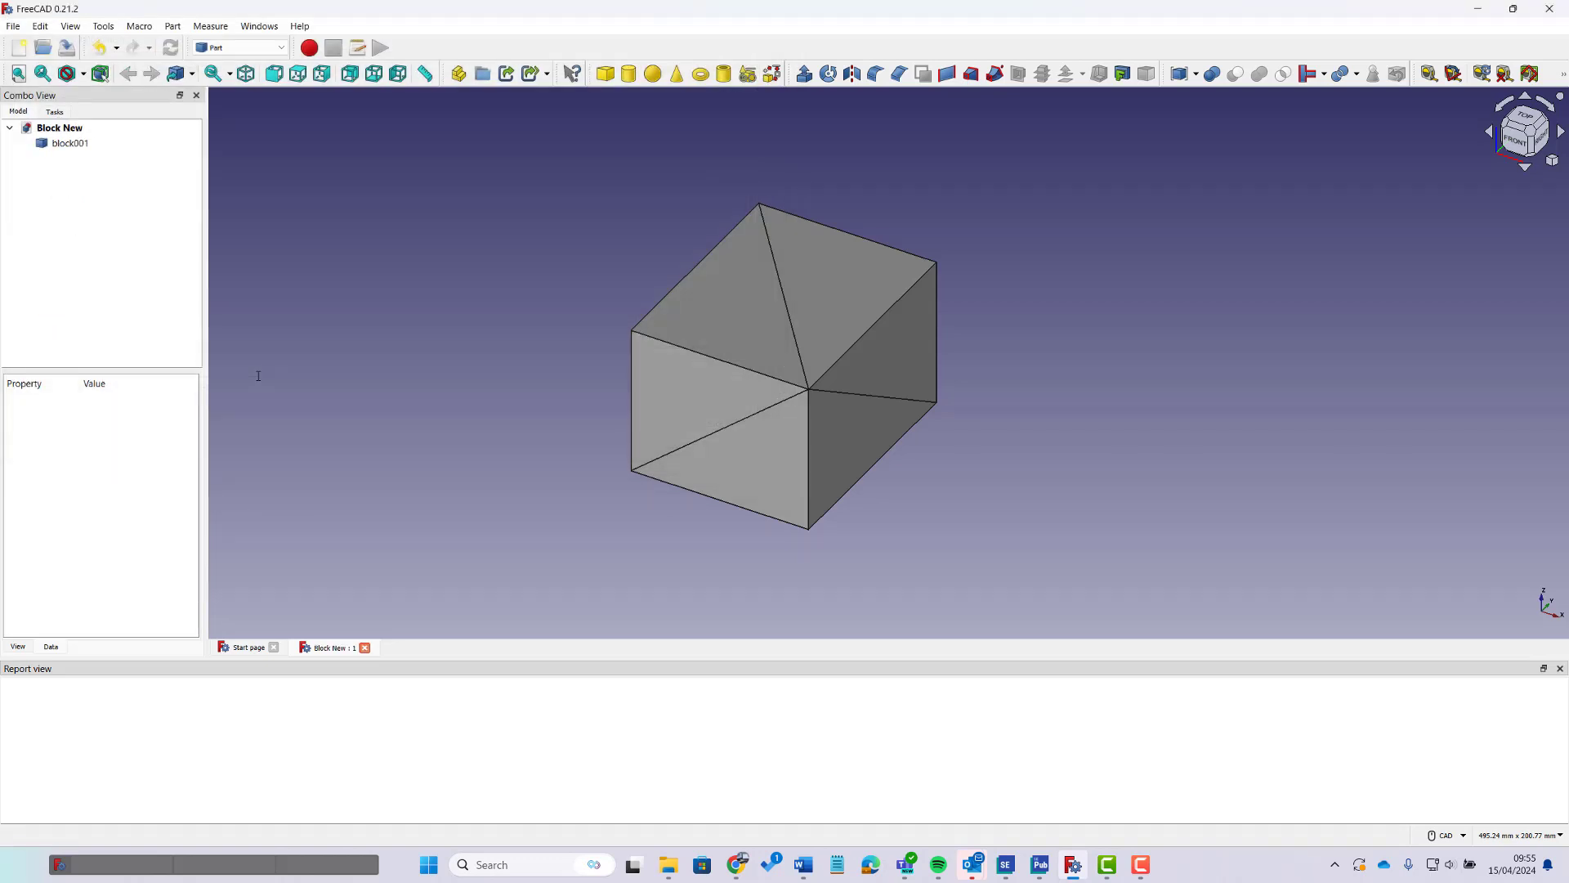
Step: Select block001 in the model tree and start the file export
left_click(13, 27)
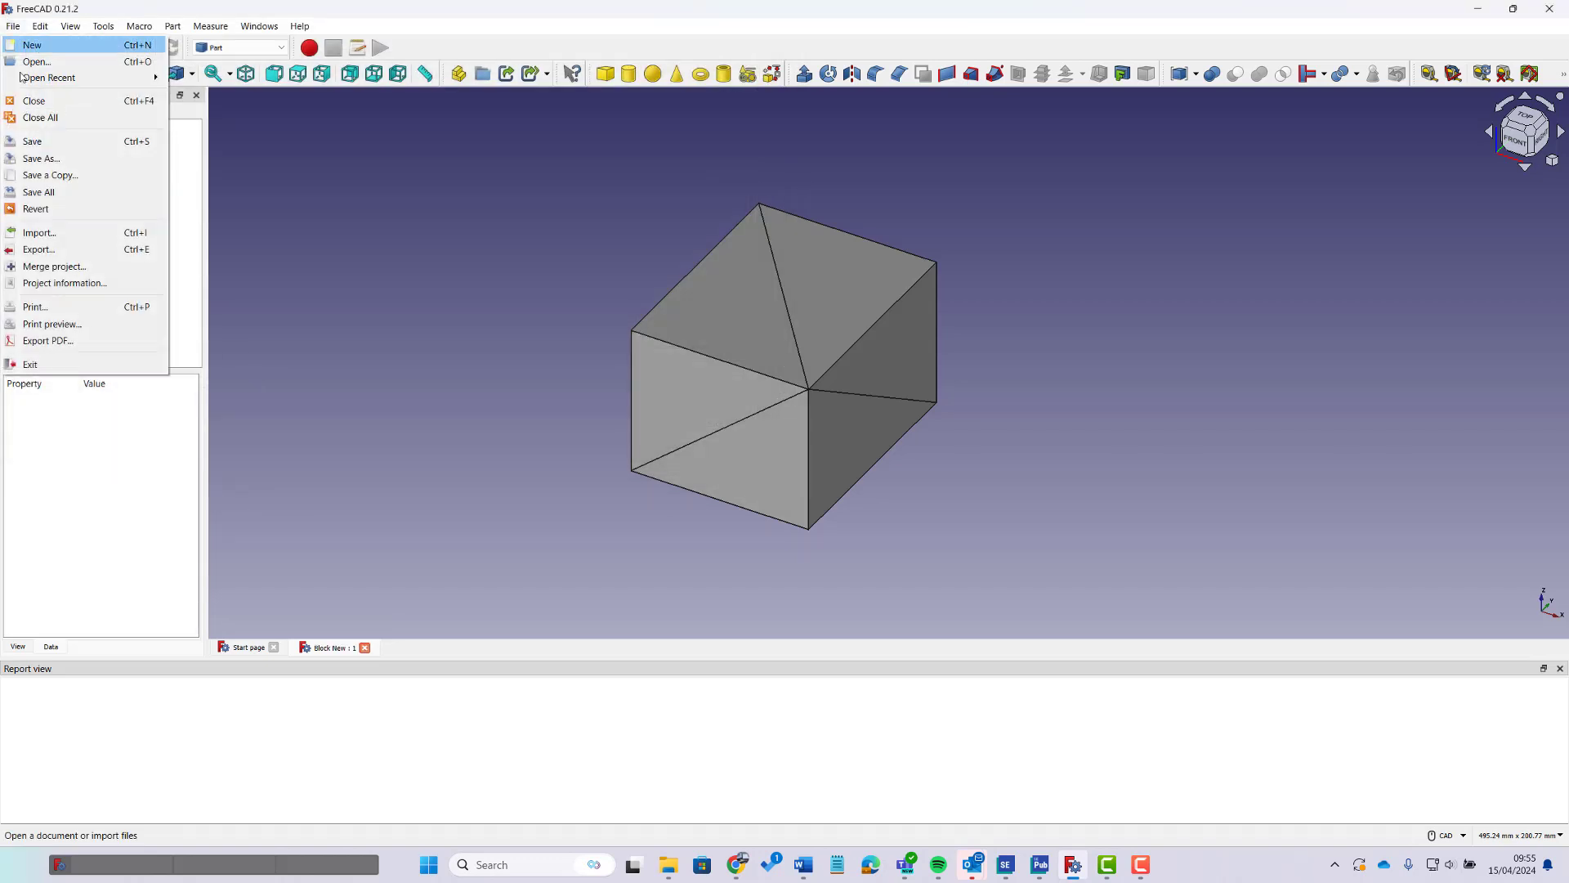
left_click(48, 250)
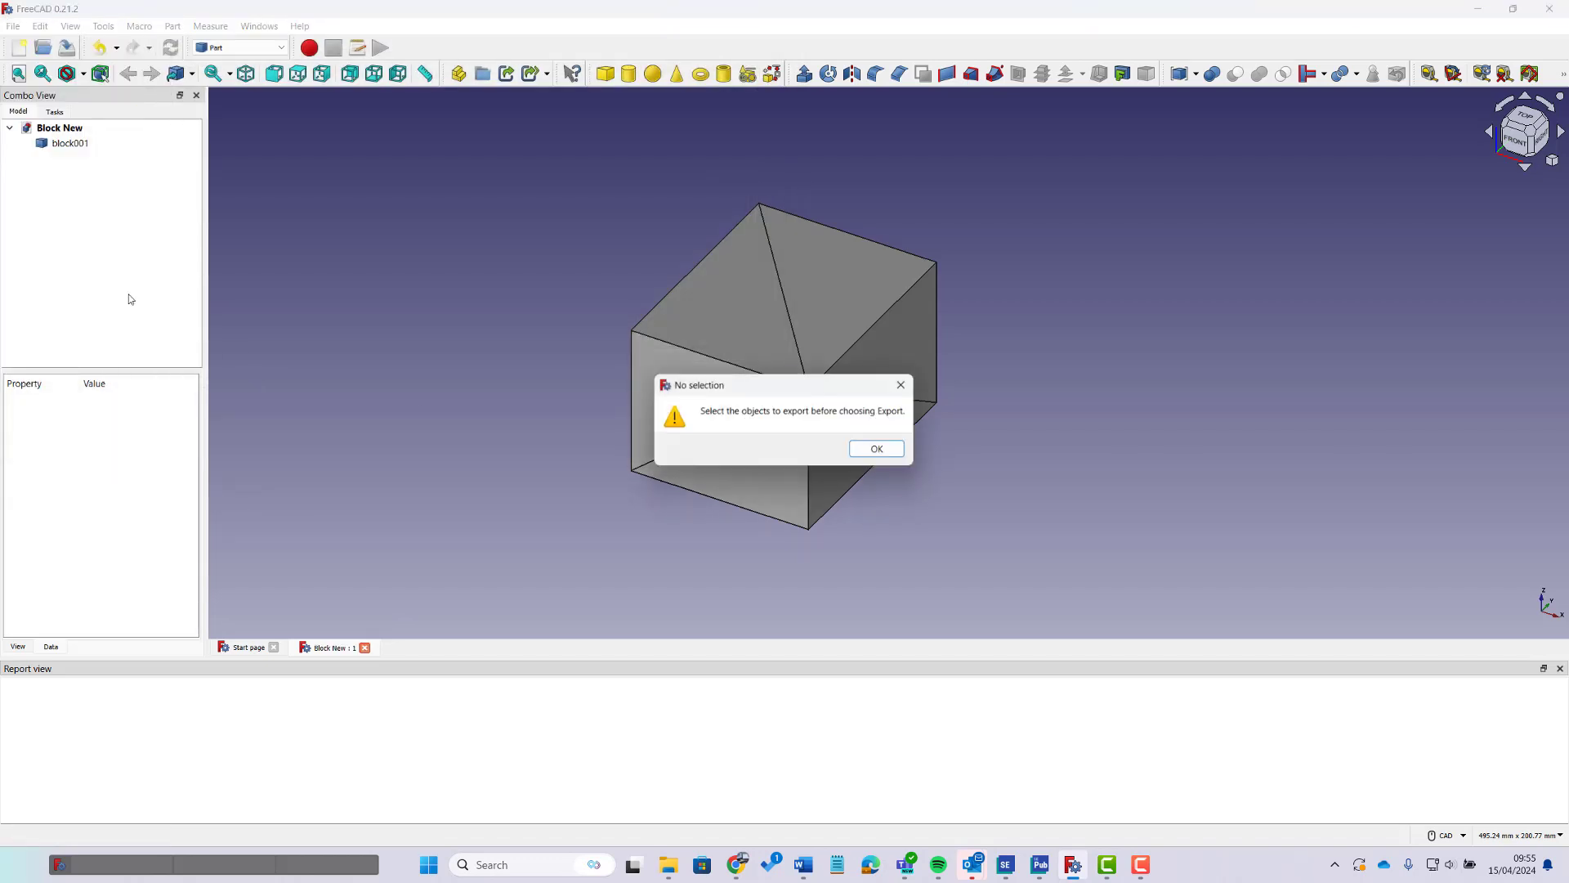
left_click(875, 448)
left_click(774, 367)
left_click(557, 165)
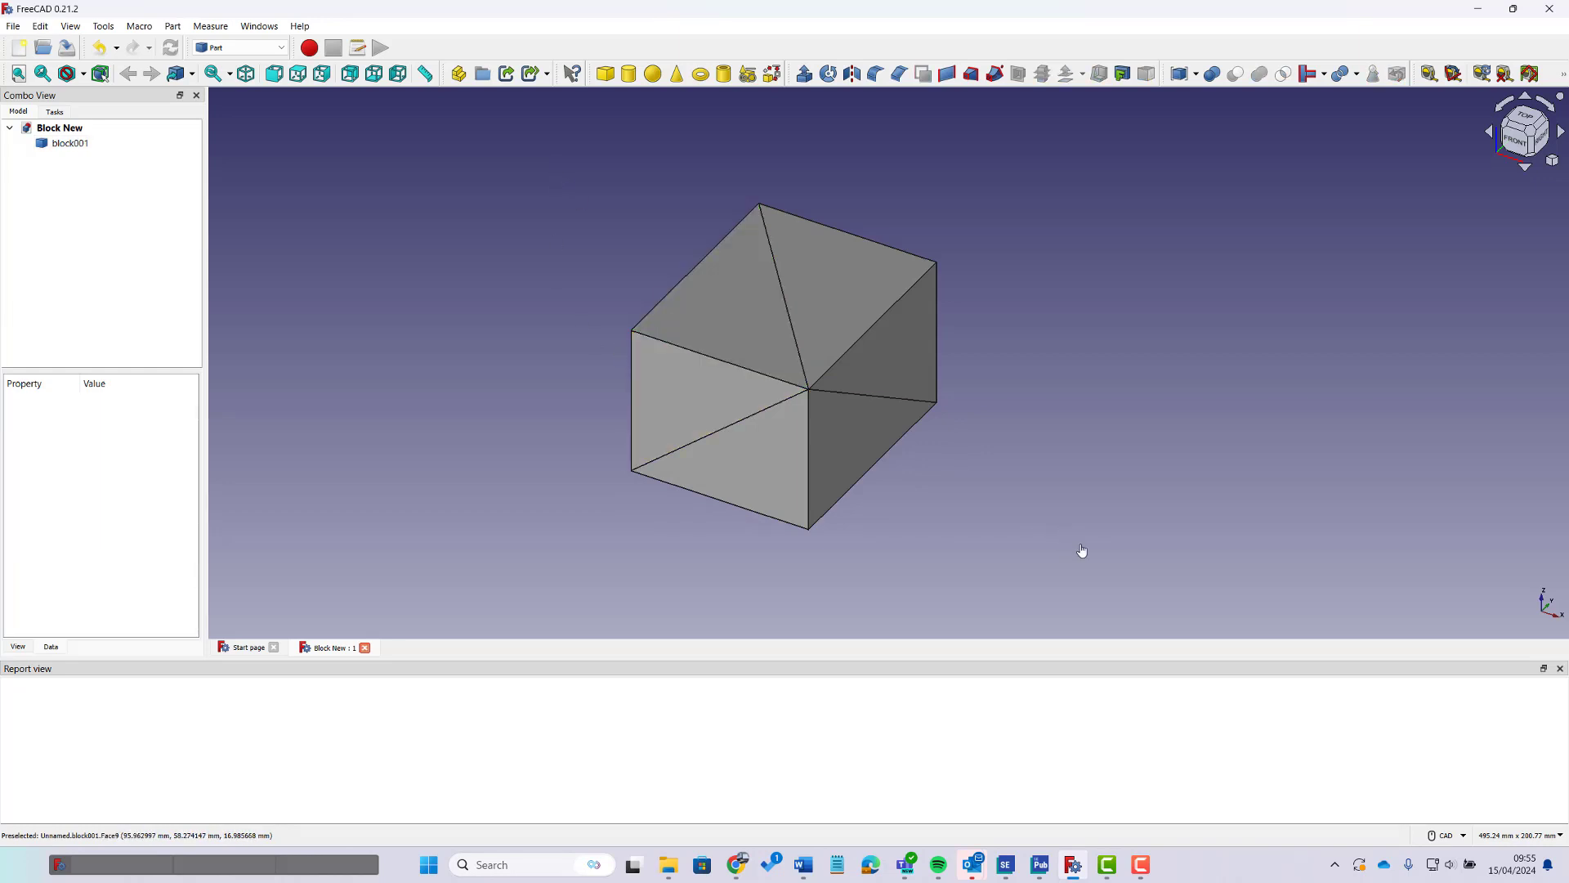
left_click(69, 143)
left_click(13, 26)
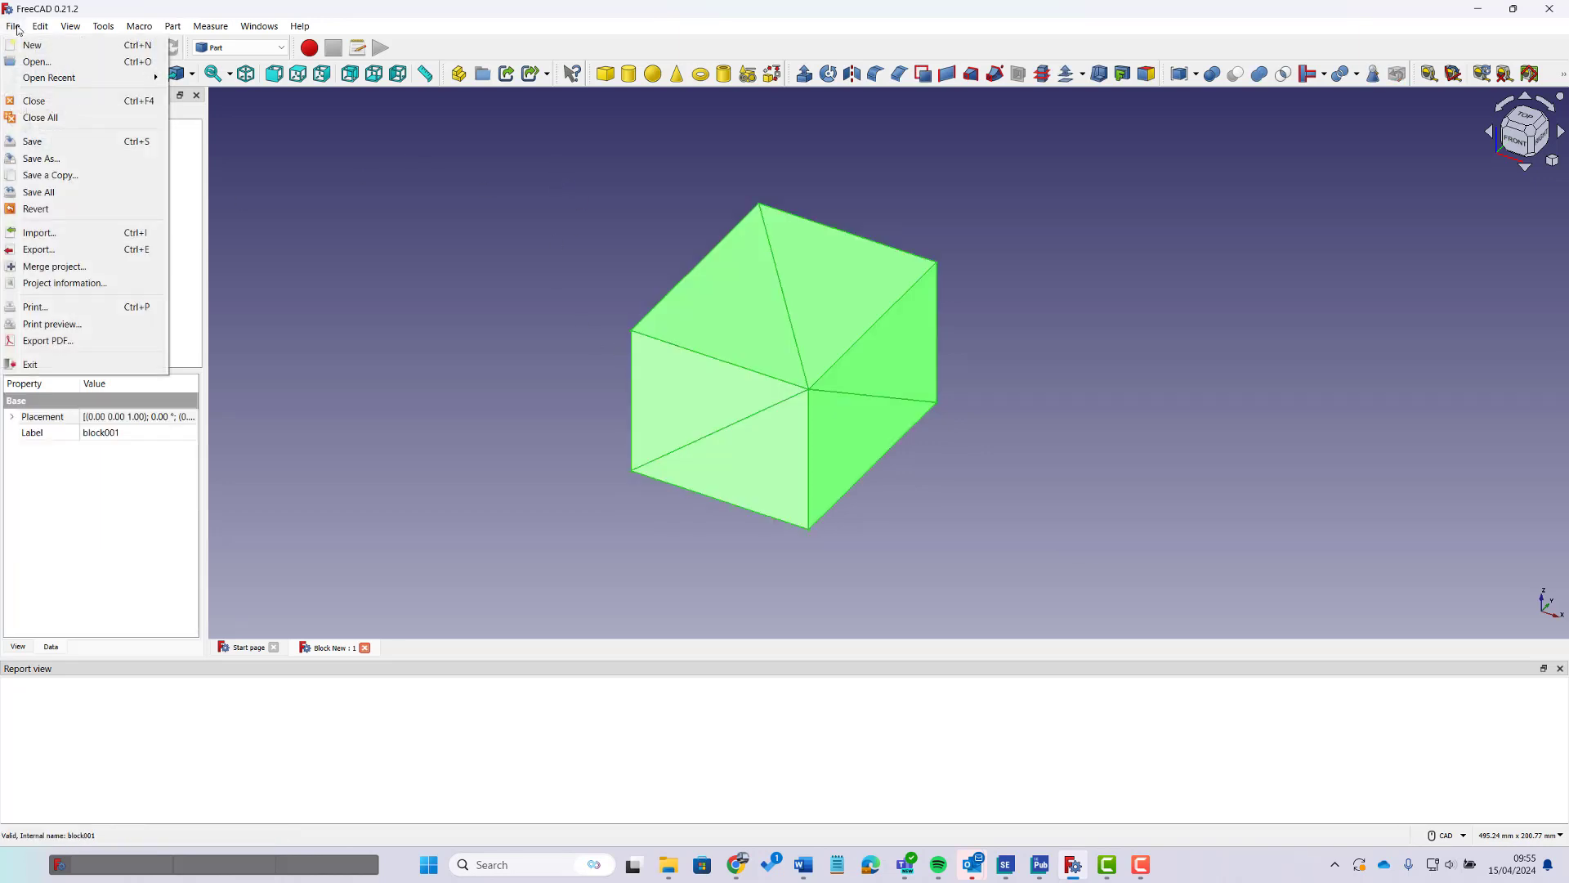
left_click(65, 251)
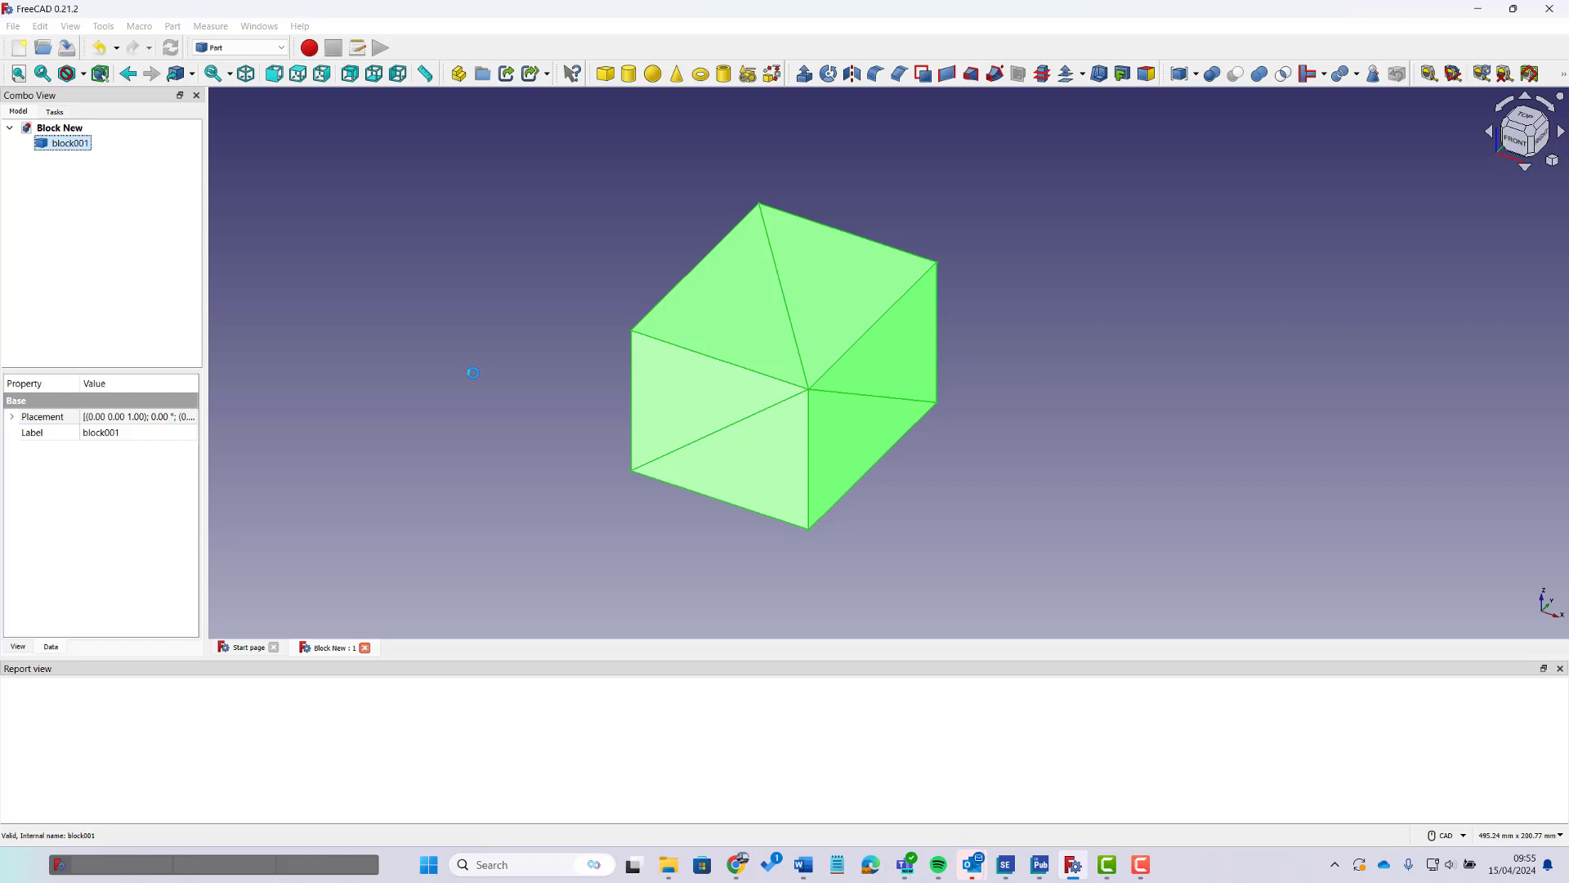
Step: Export as STEP with colors to Downloads, keeping the AP214 International Standard scheme
left_click(436, 396)
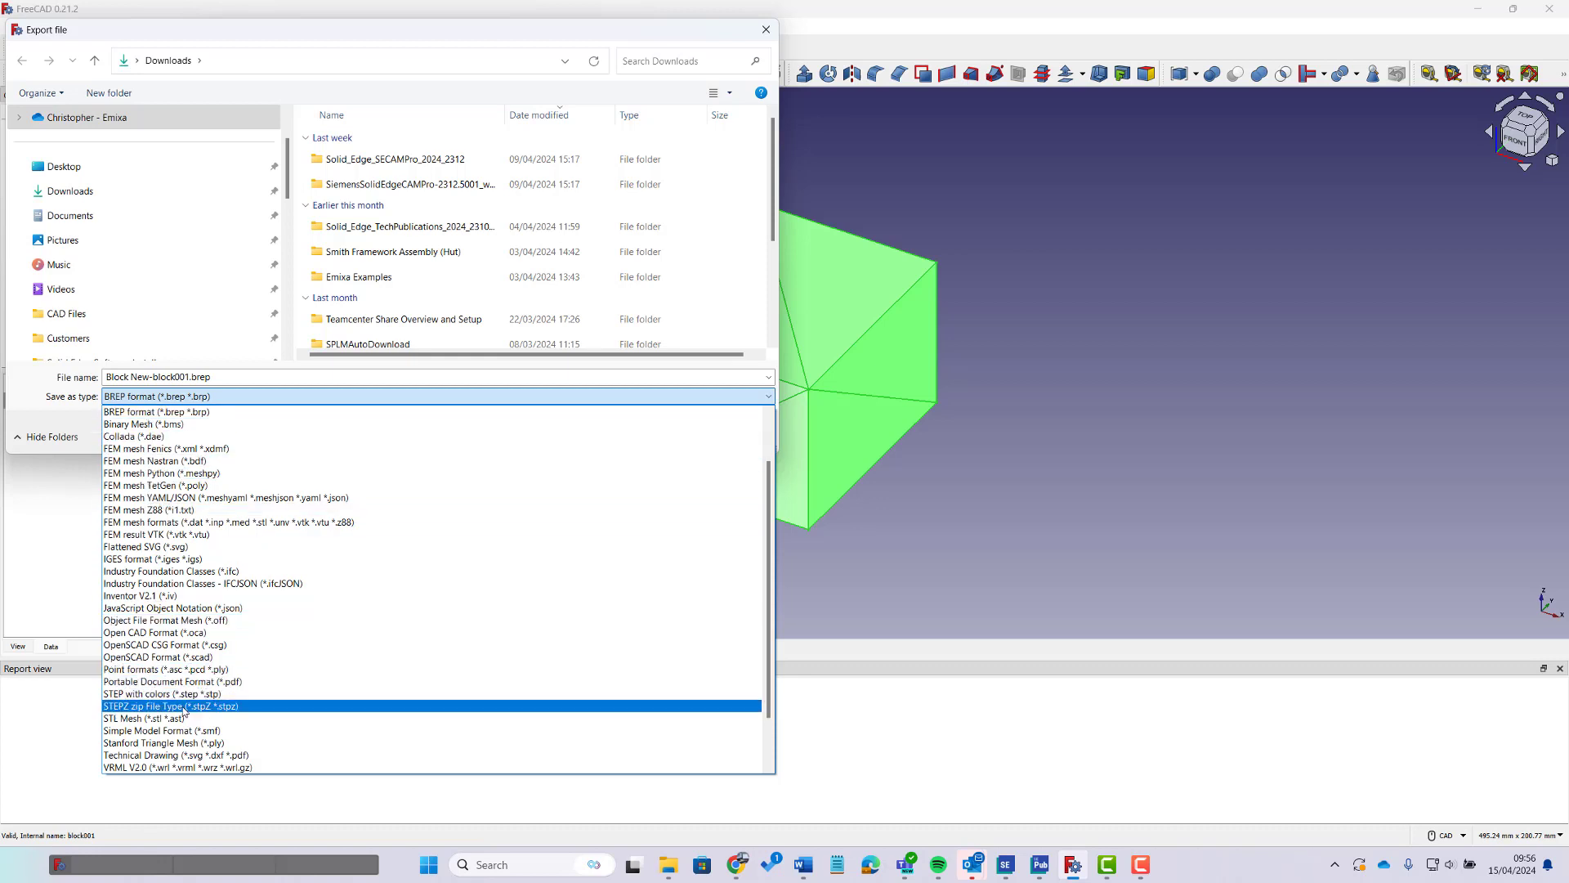
left_click(185, 693)
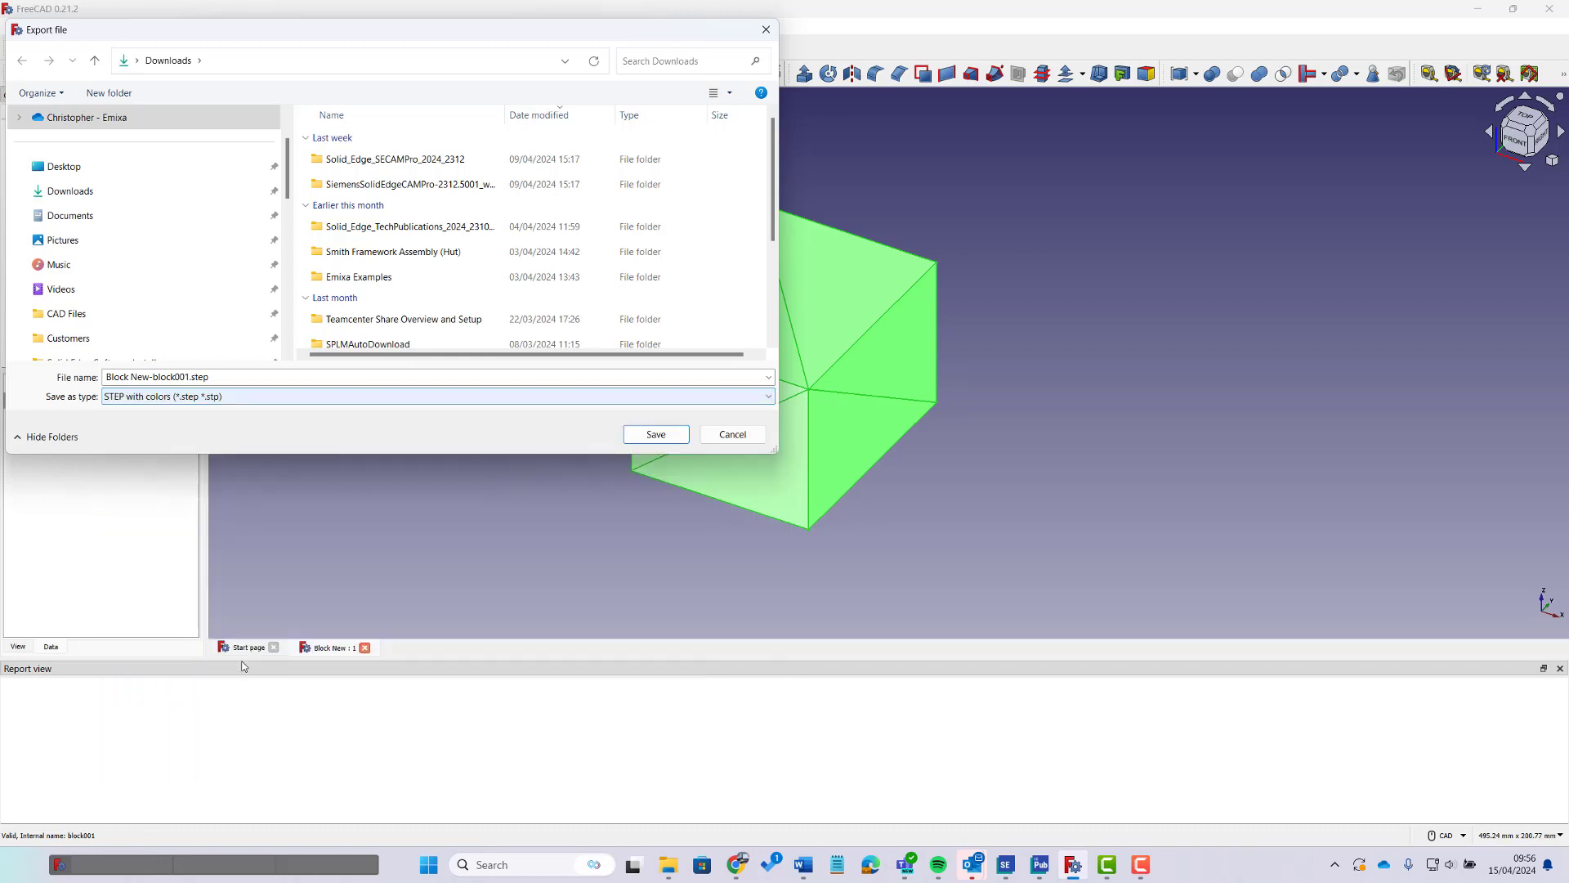
left_click(668, 437)
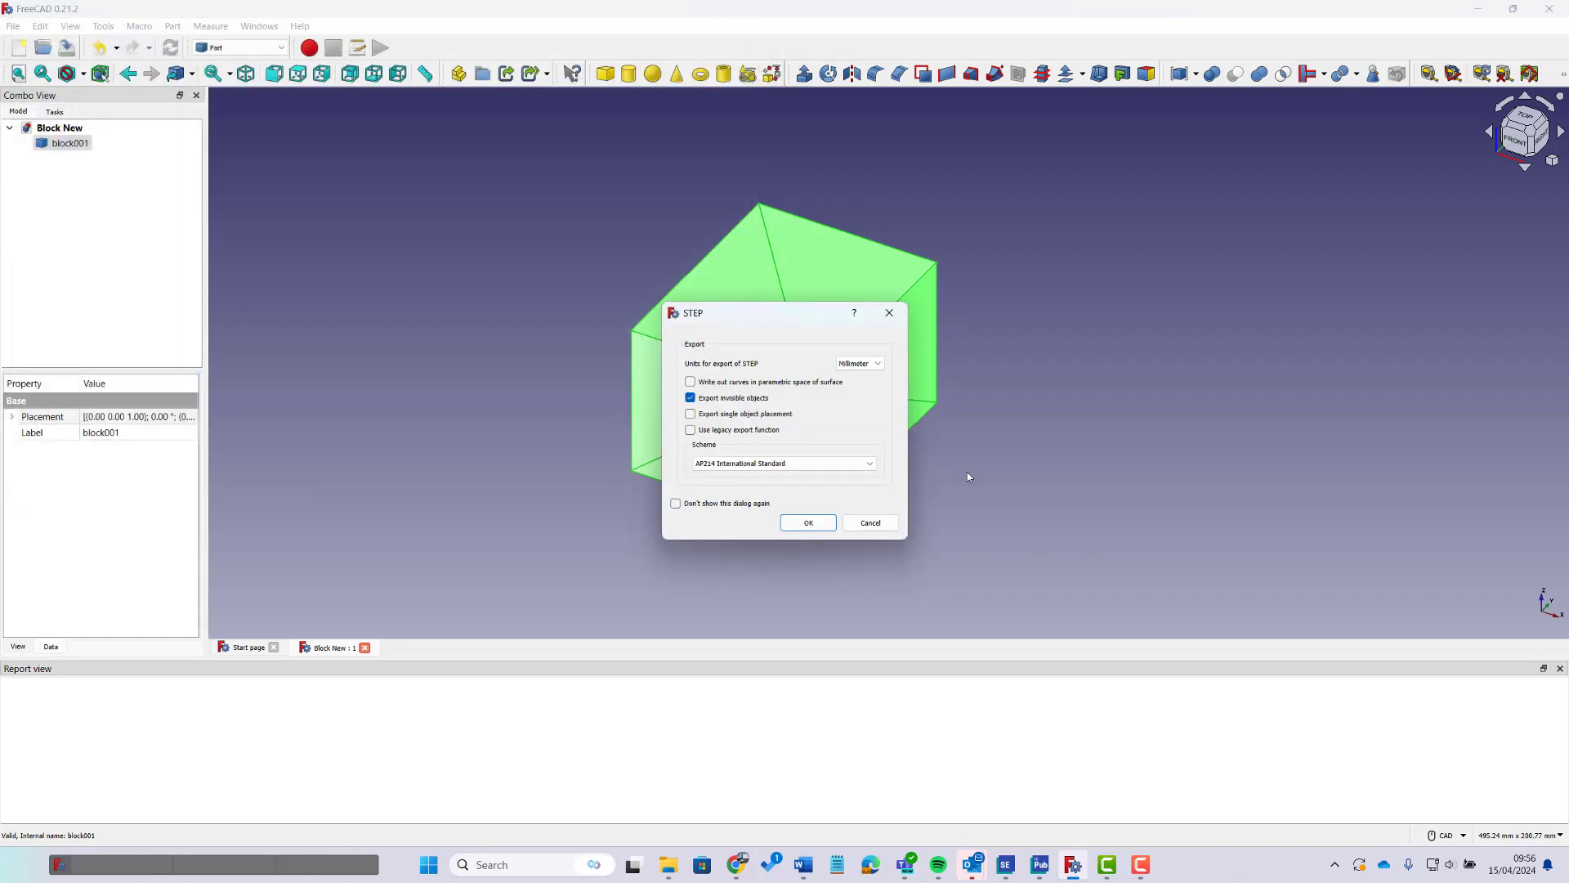
left_click(797, 464)
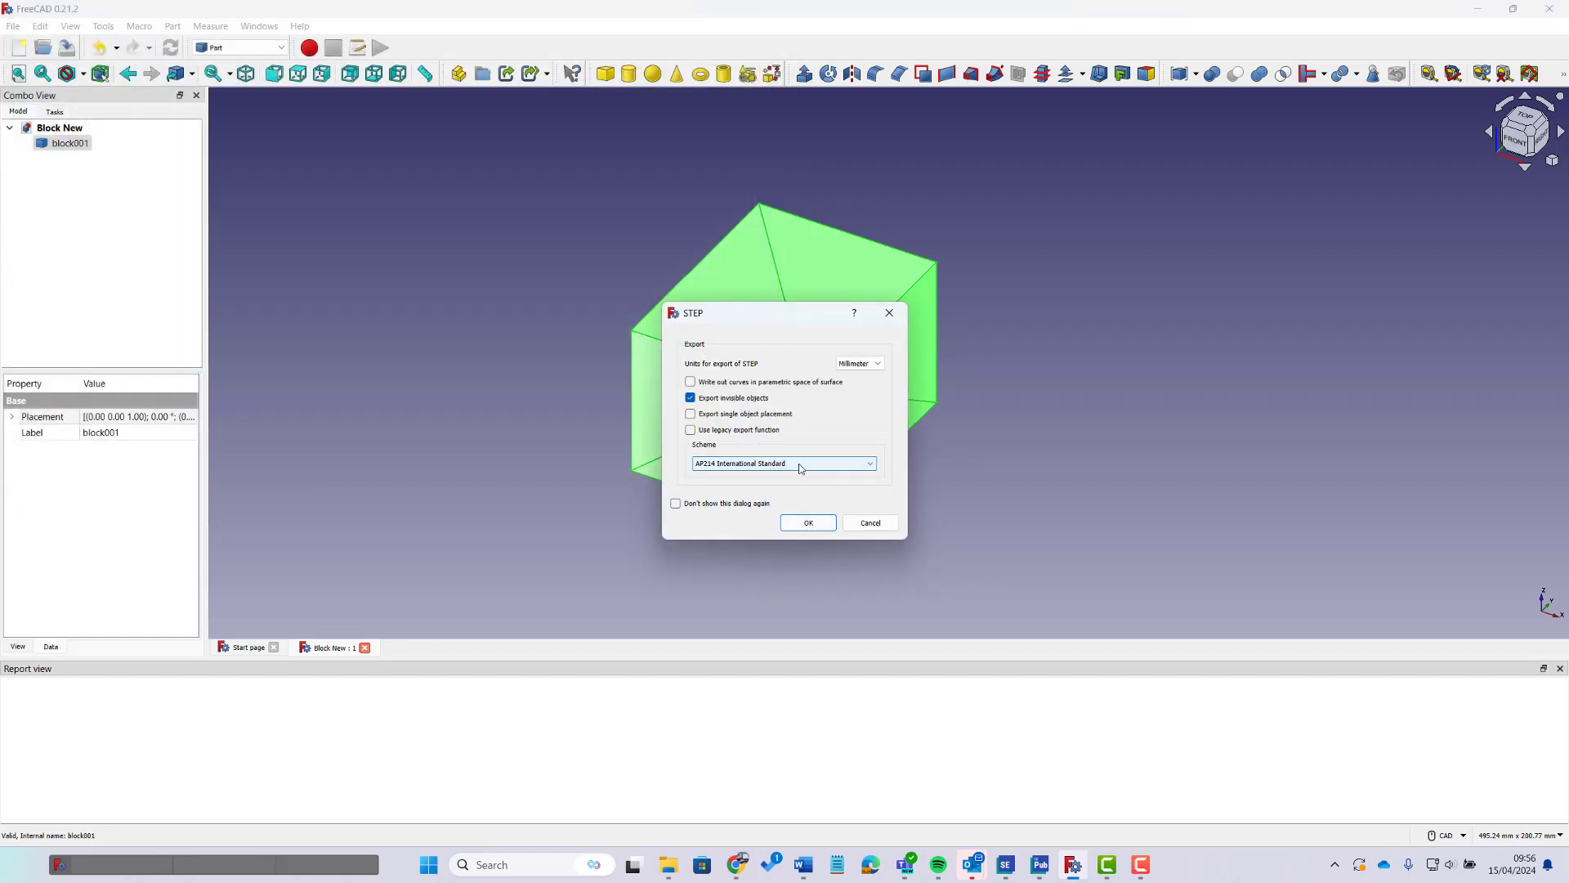
left_click(896, 485)
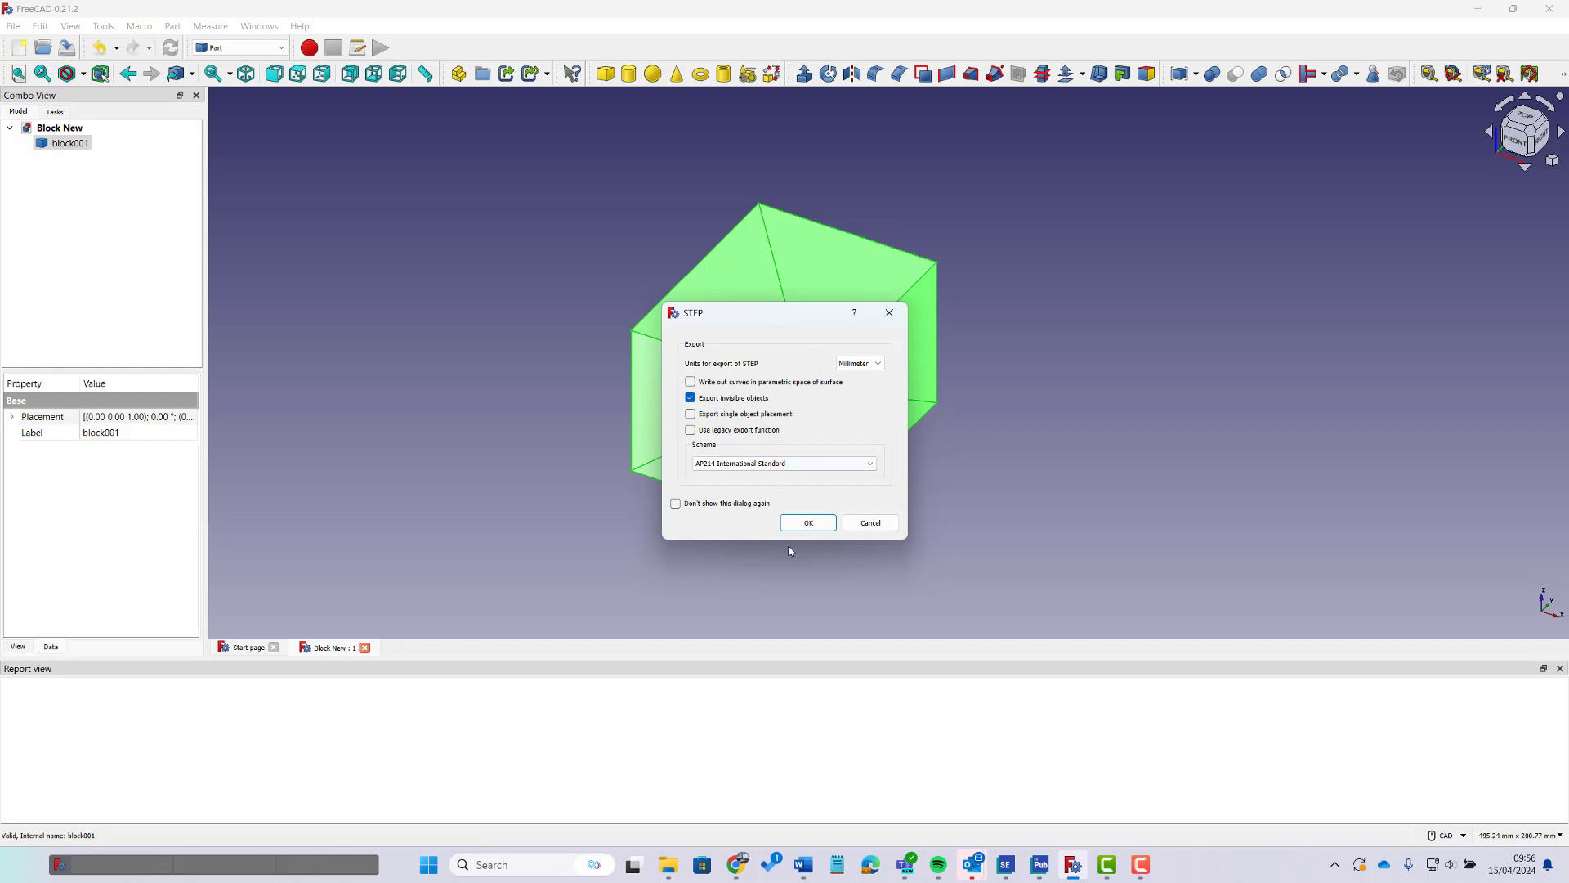
left_click(808, 523)
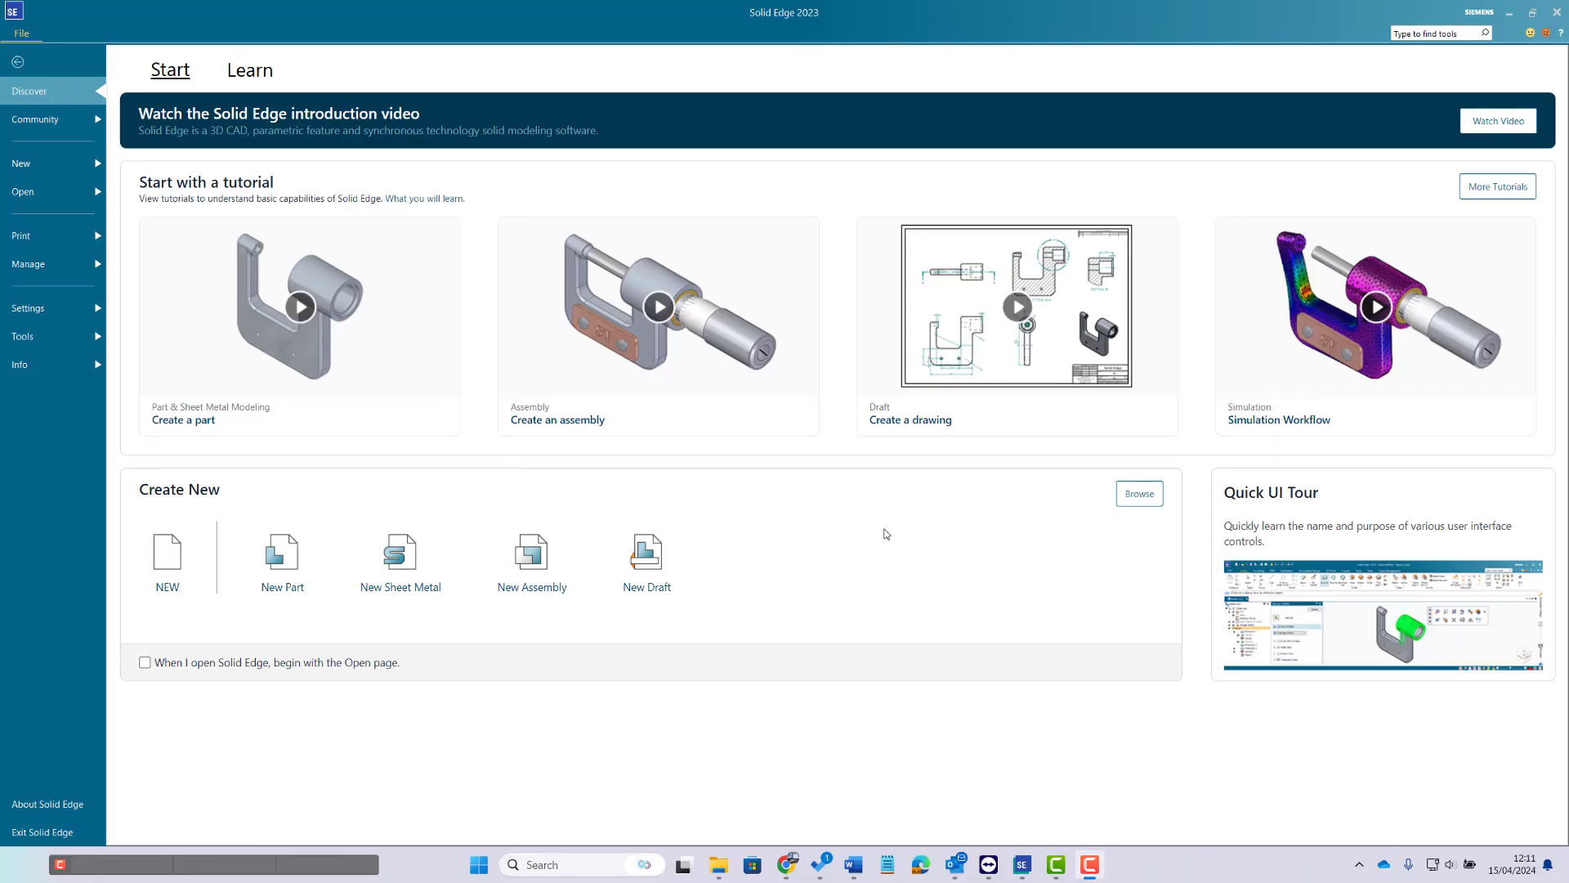
Step: Open recent file Block New-block001.step using the ISO metric part template
left_click(58, 198)
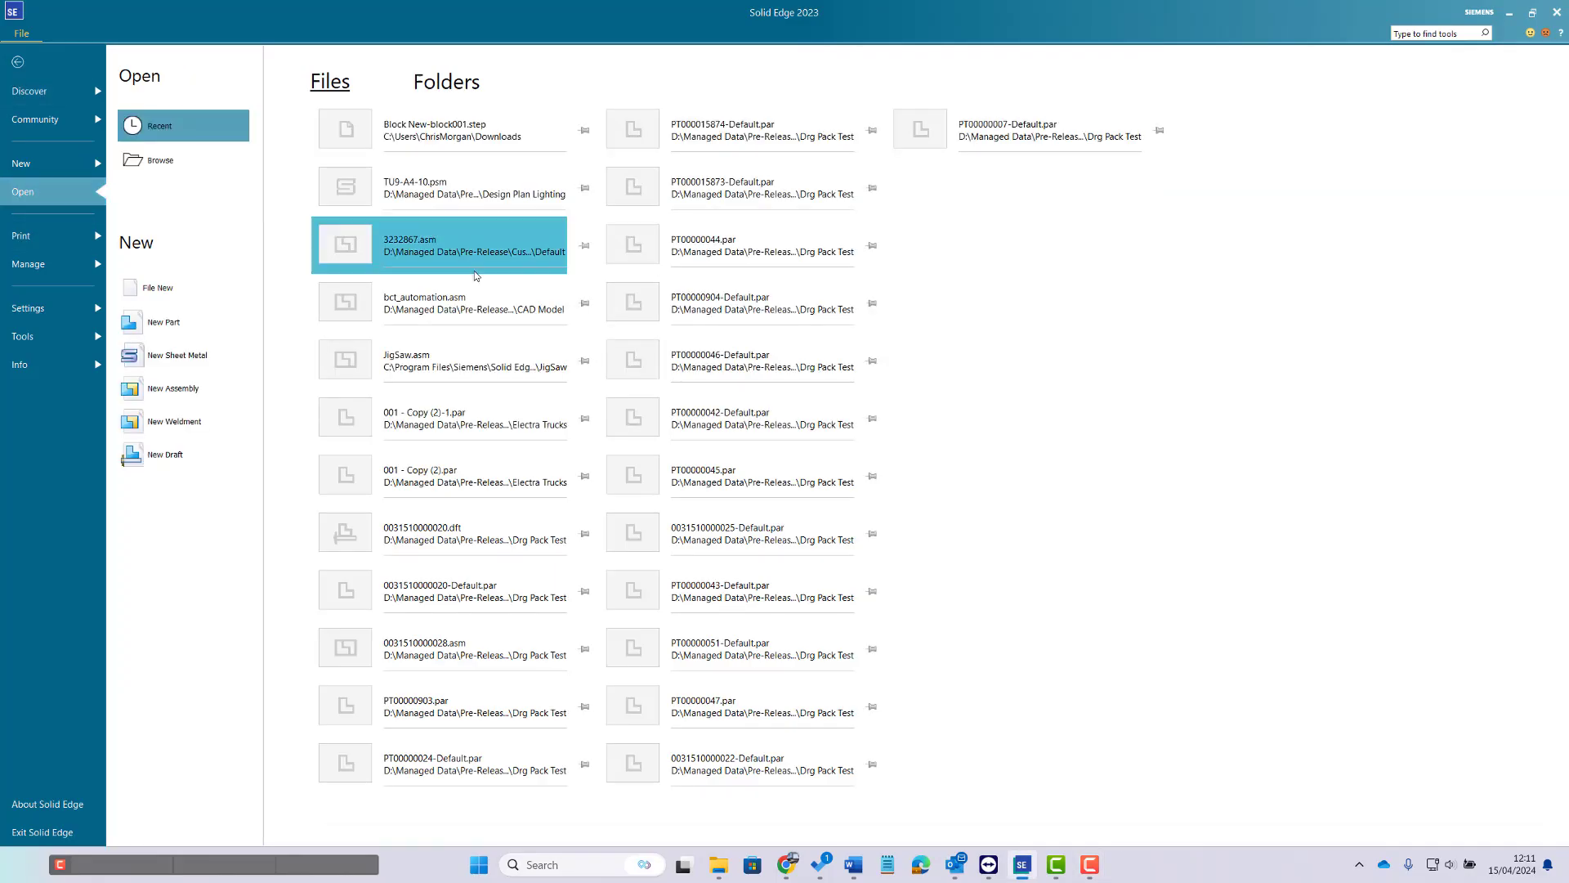
key("ctrl+n")
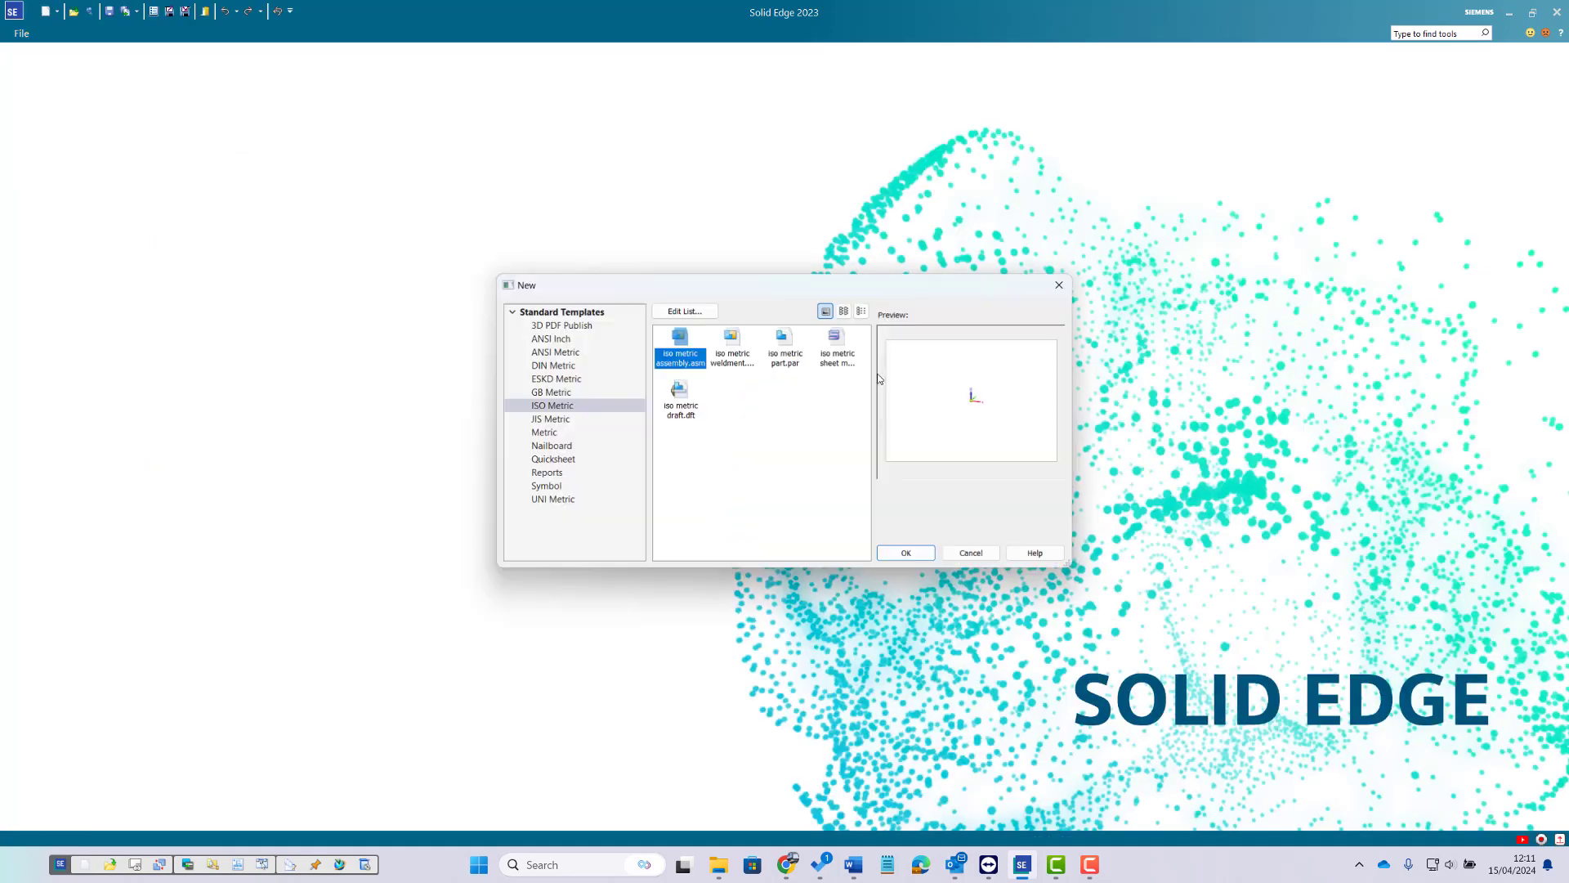
left_click(780, 344)
left_click(906, 555)
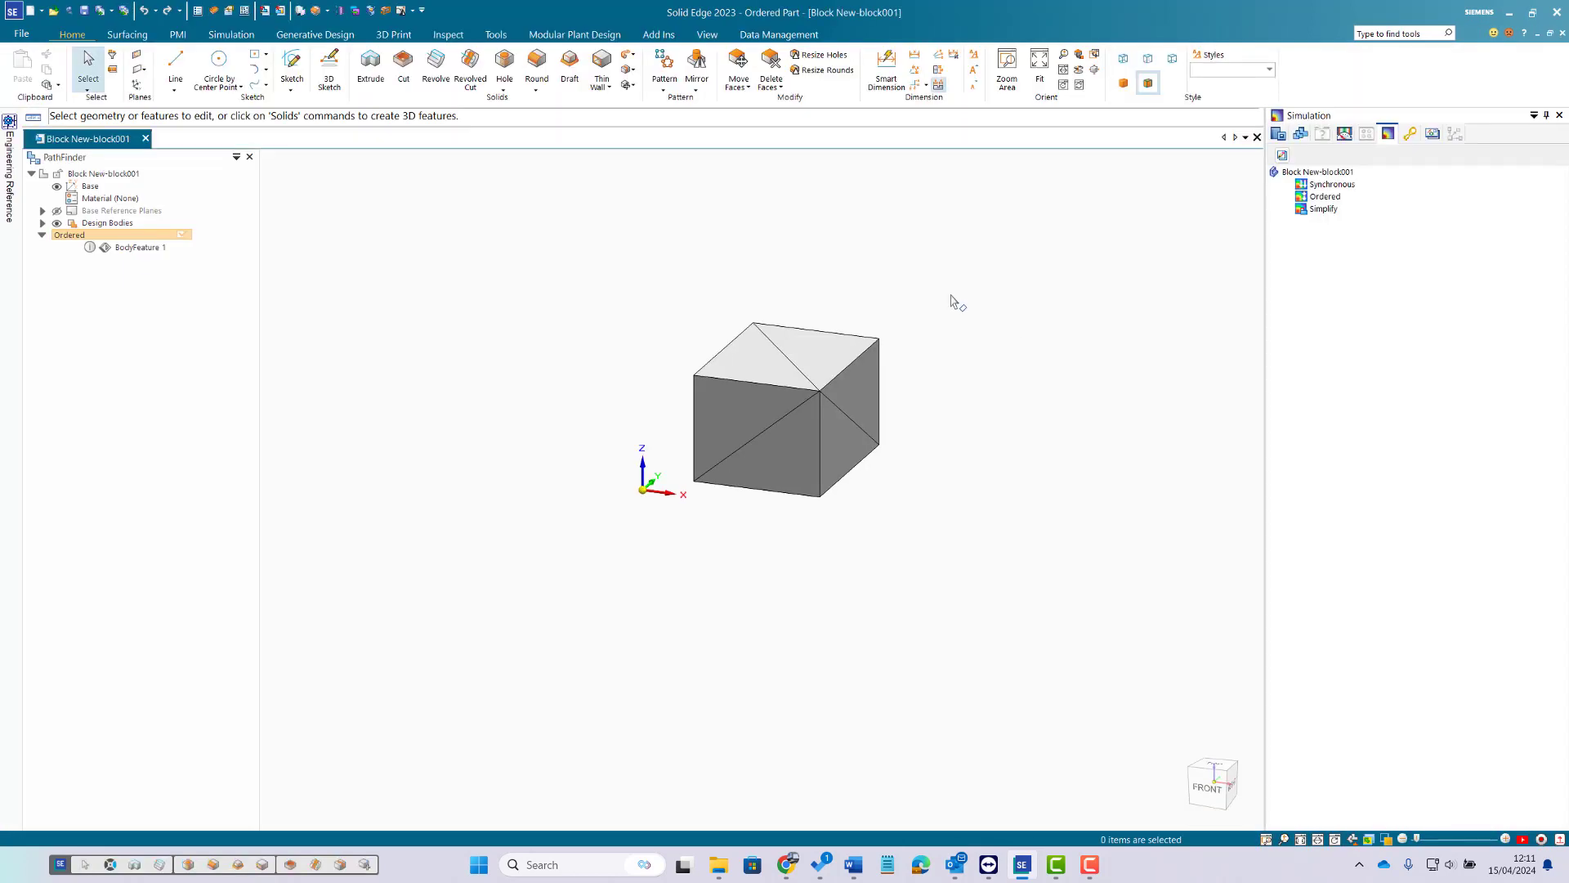
Step: Move BodyFeature 1 to Synchronous and activate the synchronous environment
right_click(143, 250)
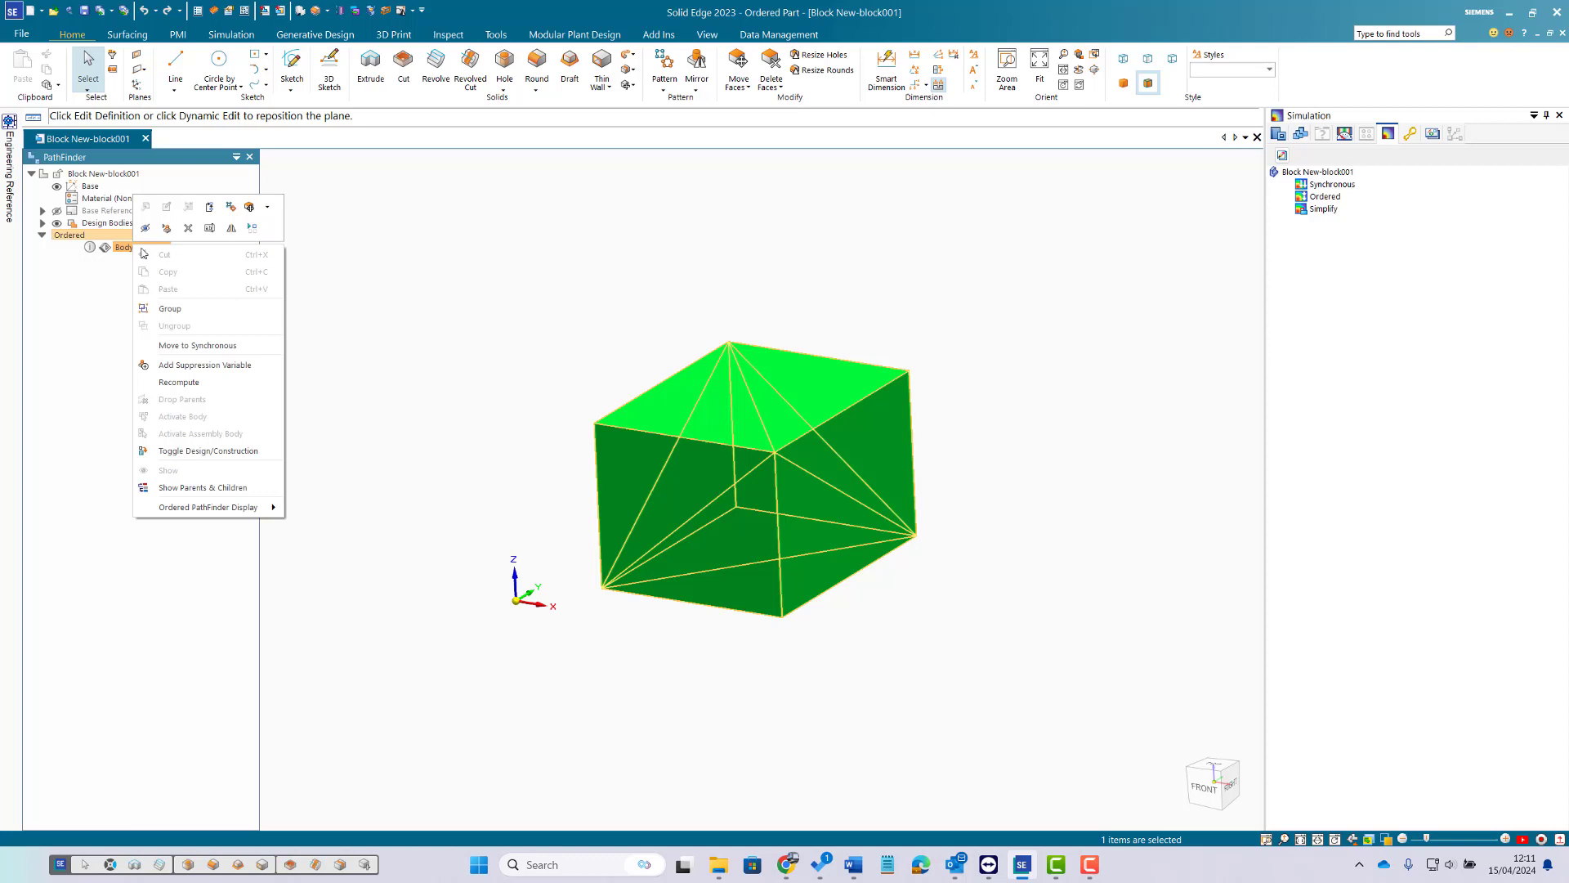
left_click(197, 345)
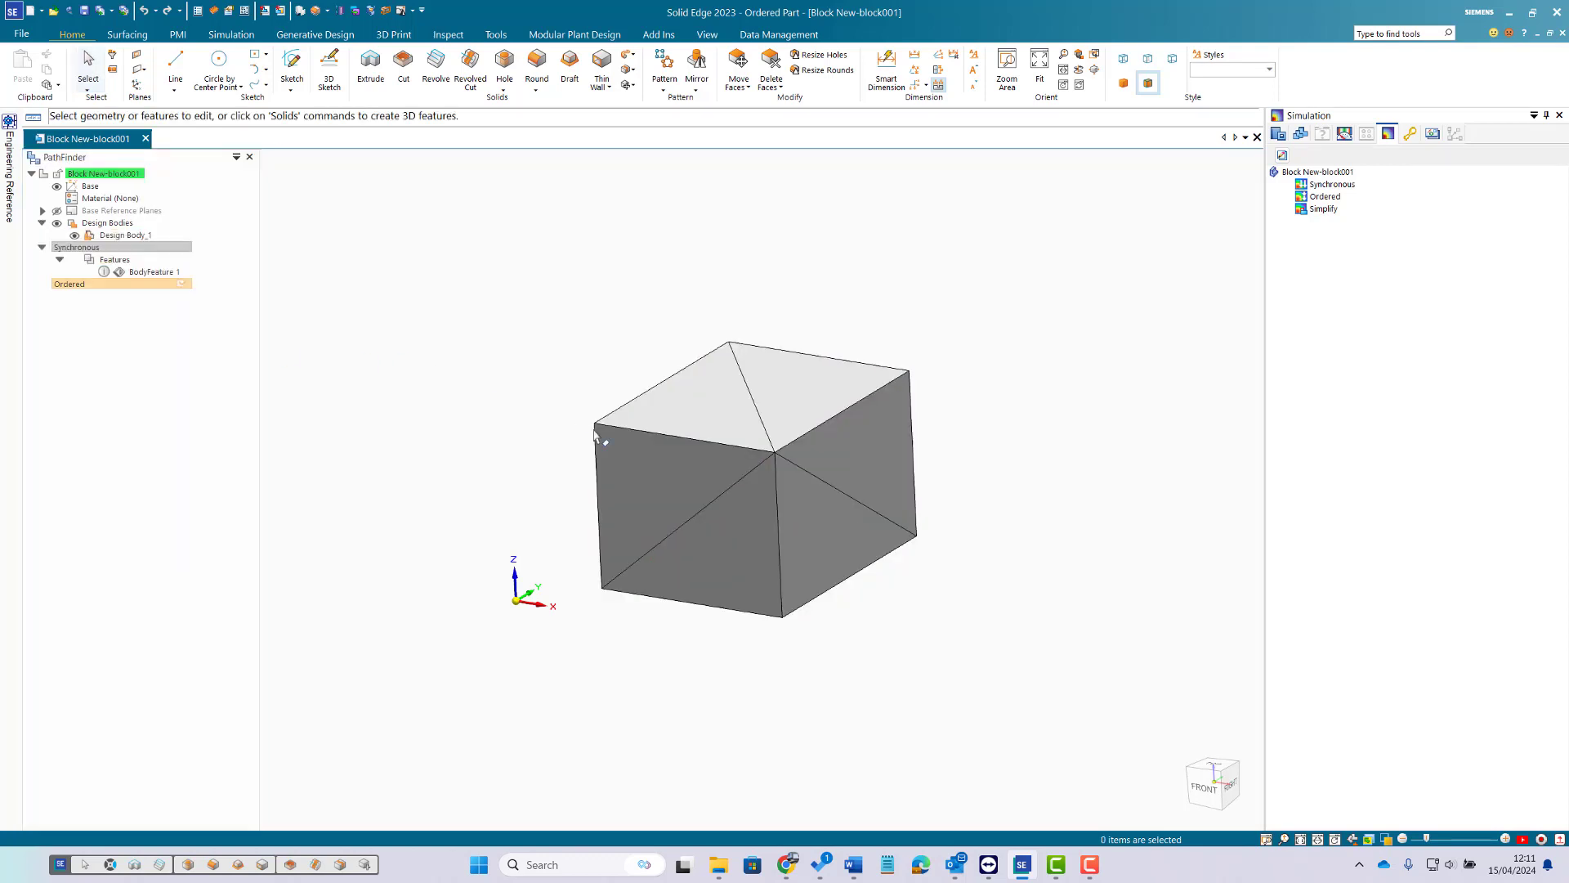
double_click(131, 248)
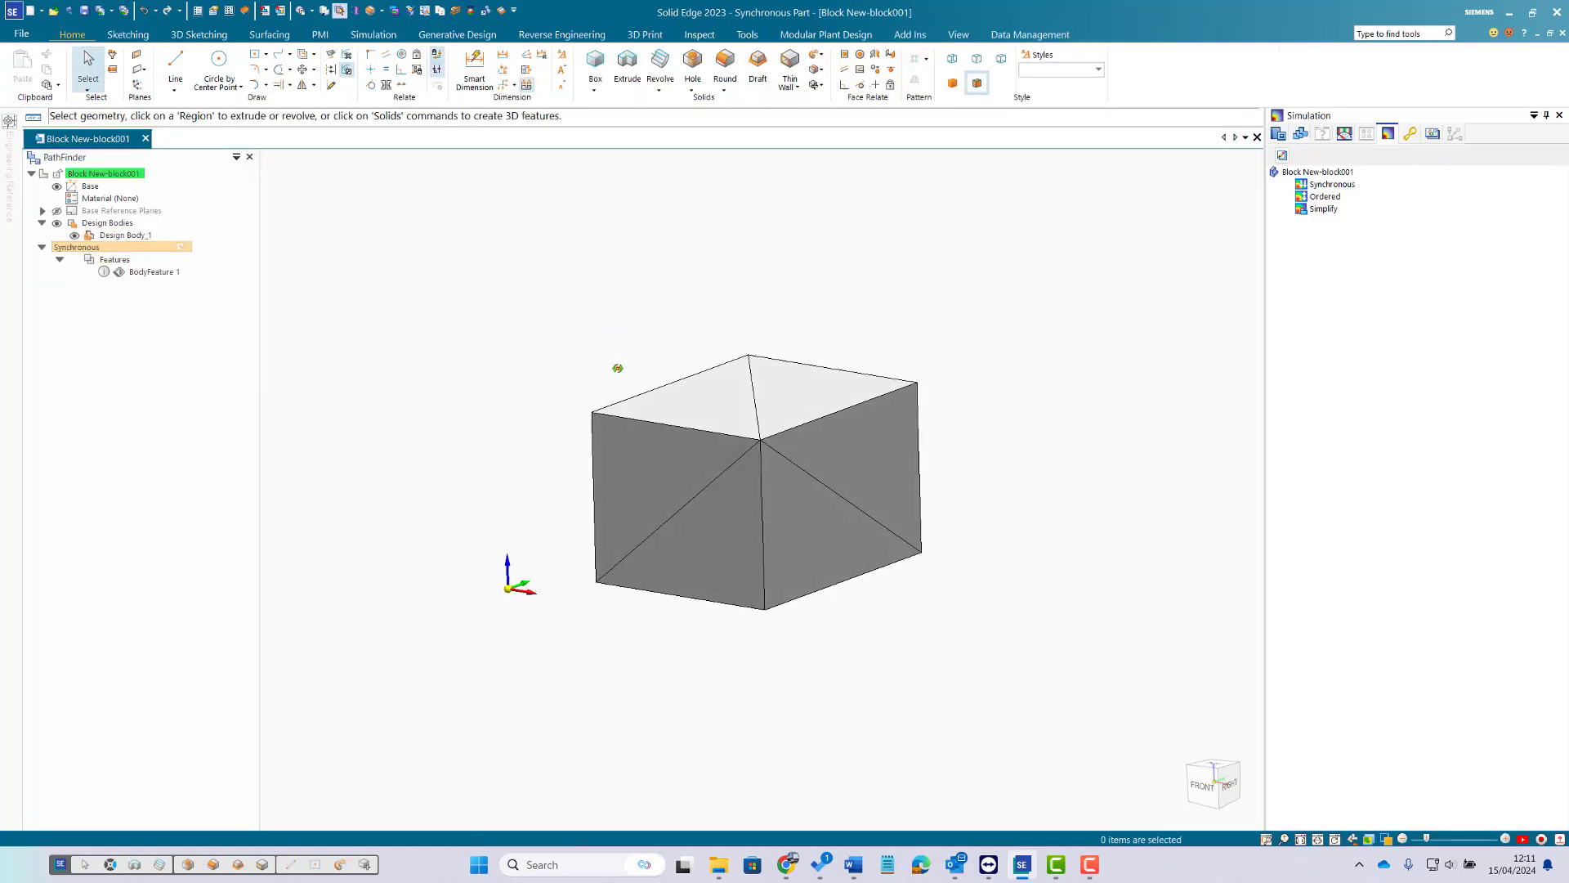
Step: Optimize the design body, merging 12 faces into 6, and return to isometric view
left_click(699, 34)
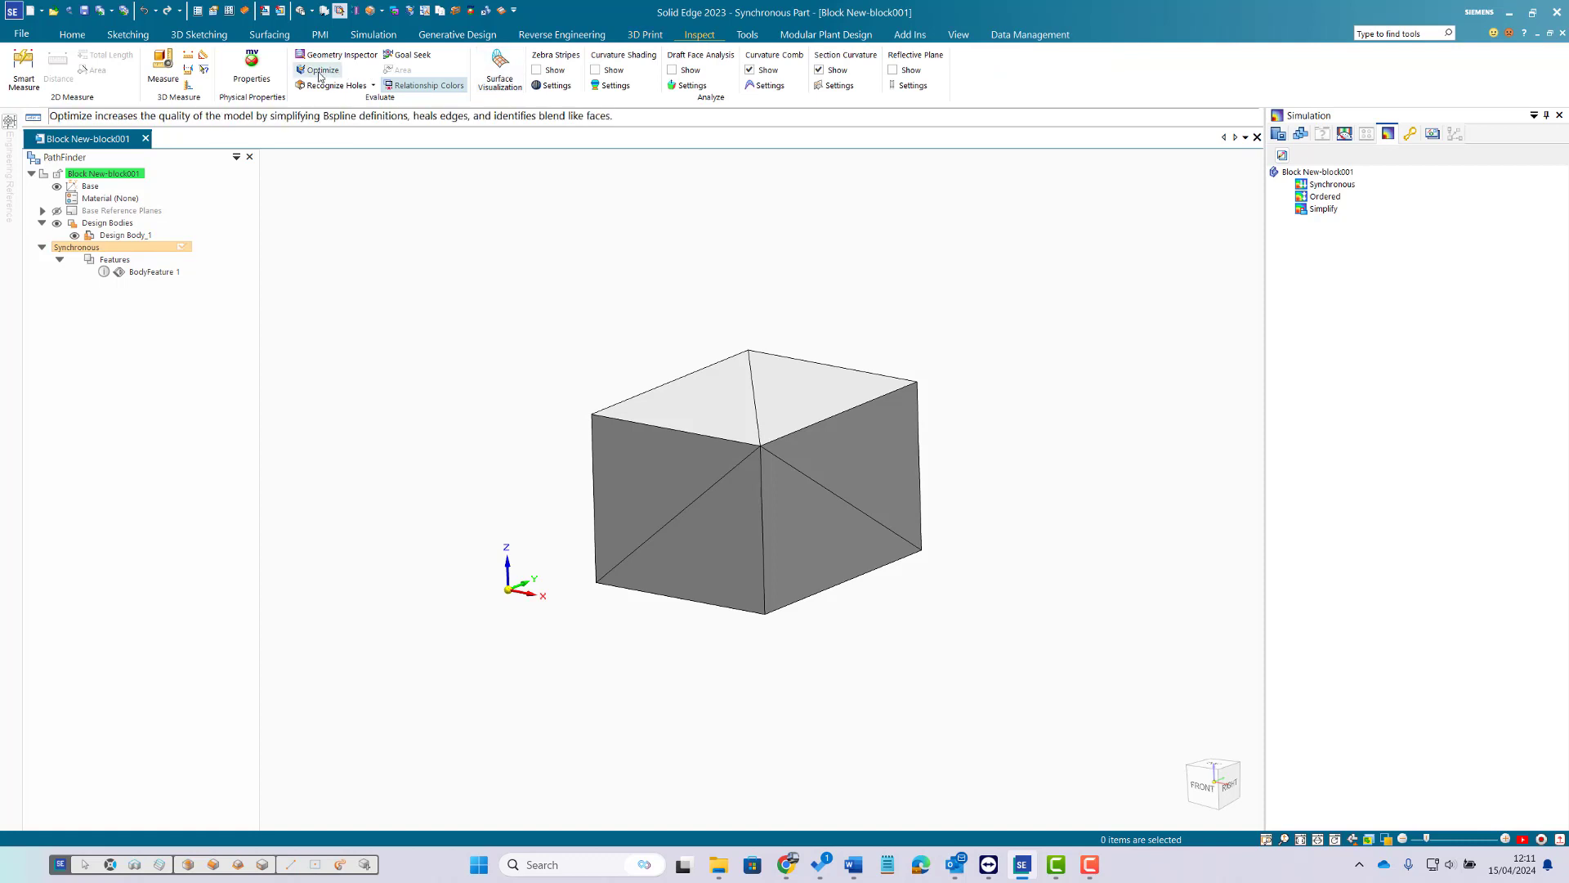
left_click(319, 71)
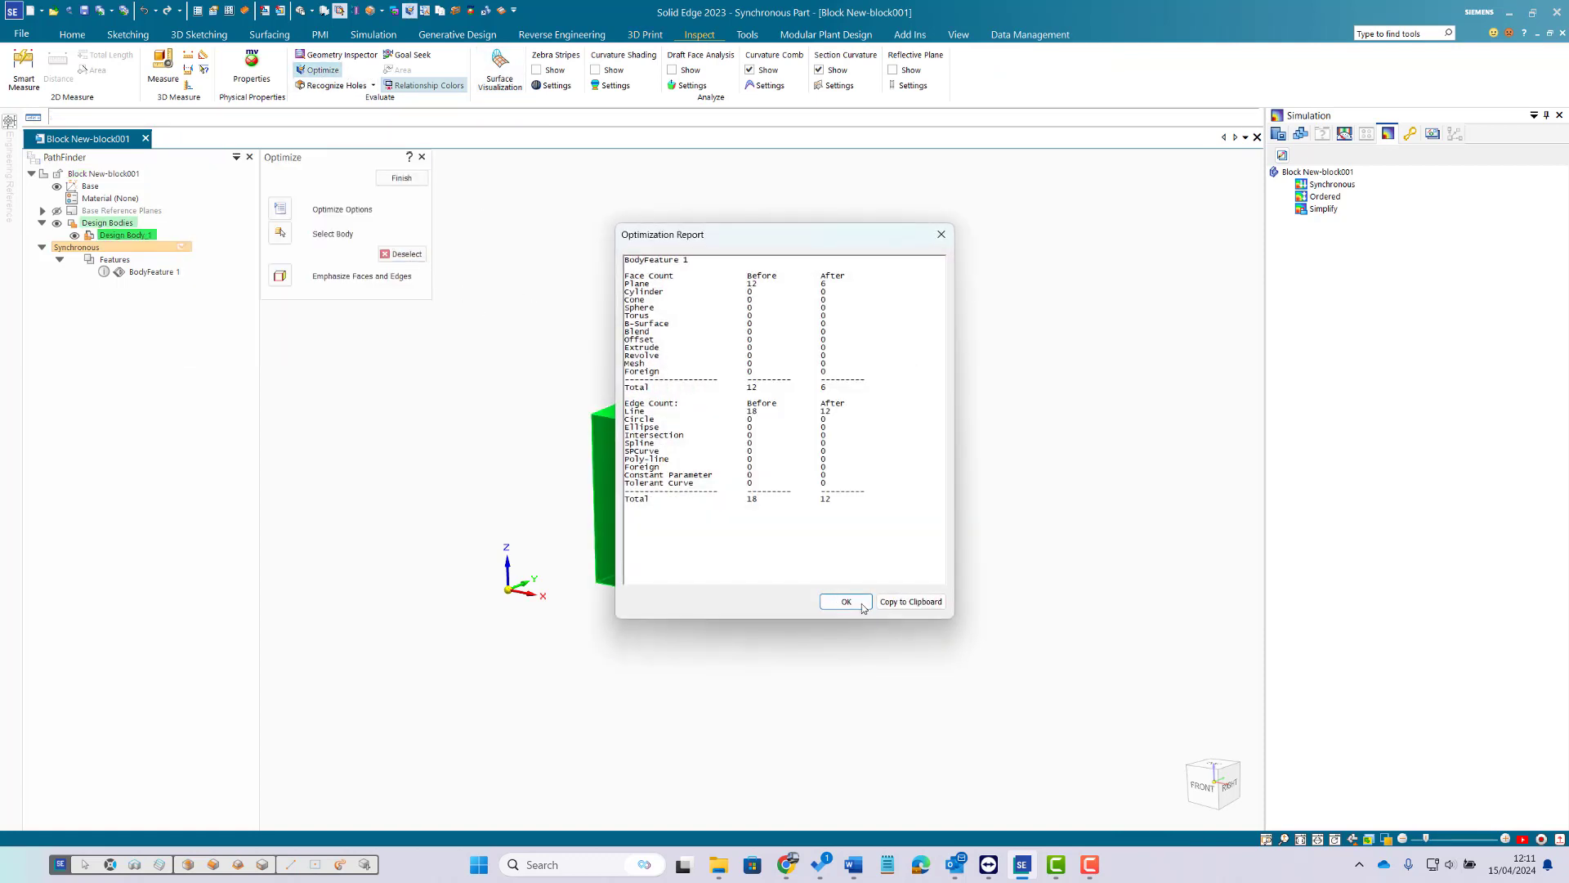
left_click(846, 602)
middle_click_drag(585, 326, 829, 421)
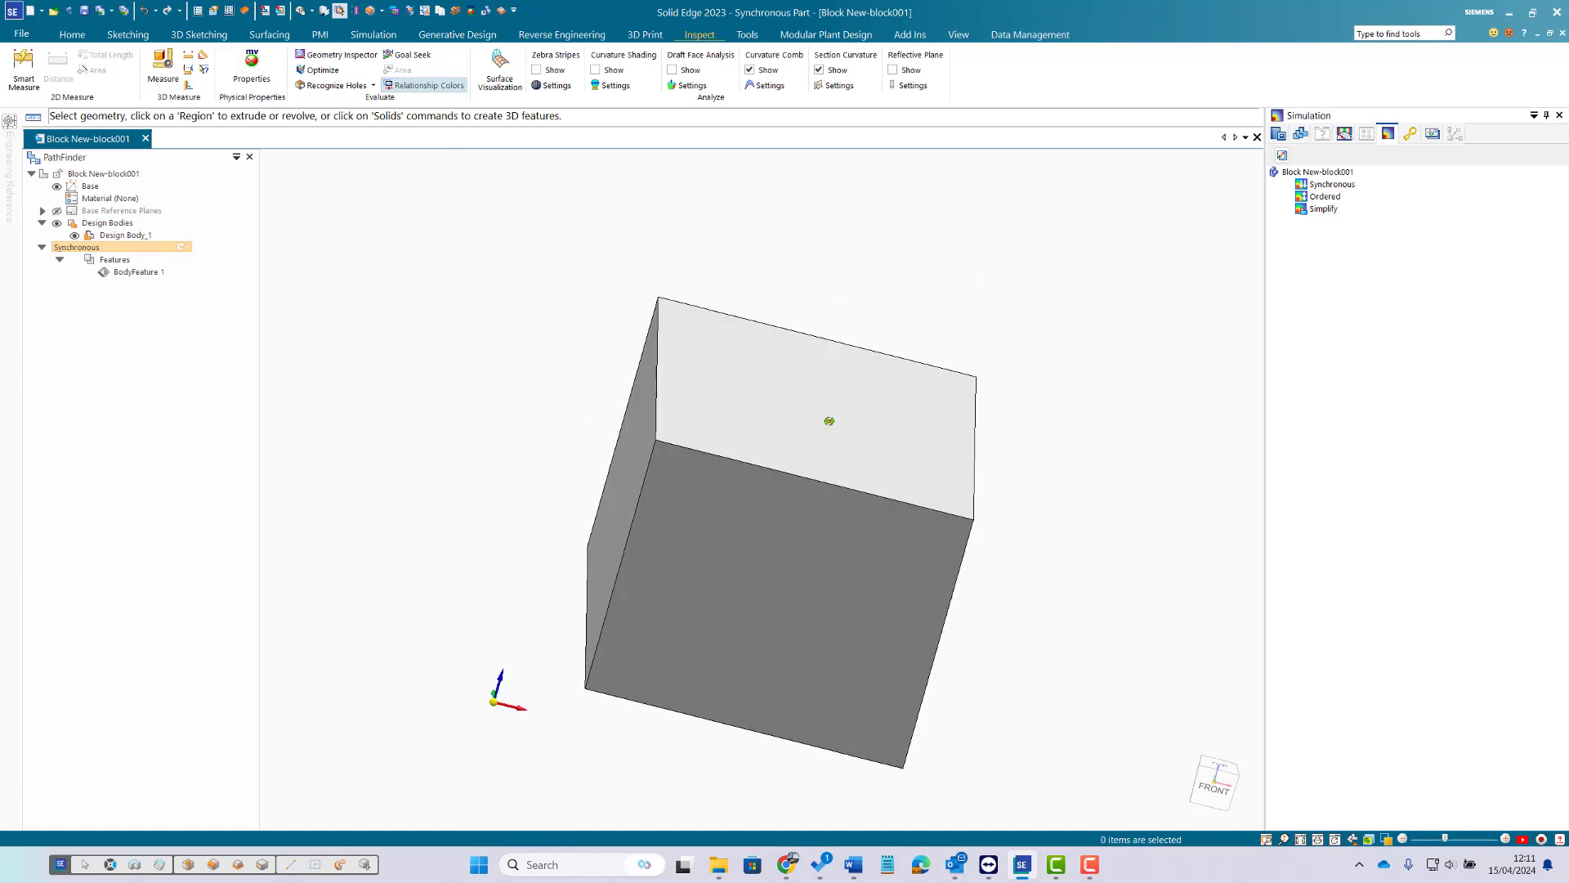
key("ctrl+i")
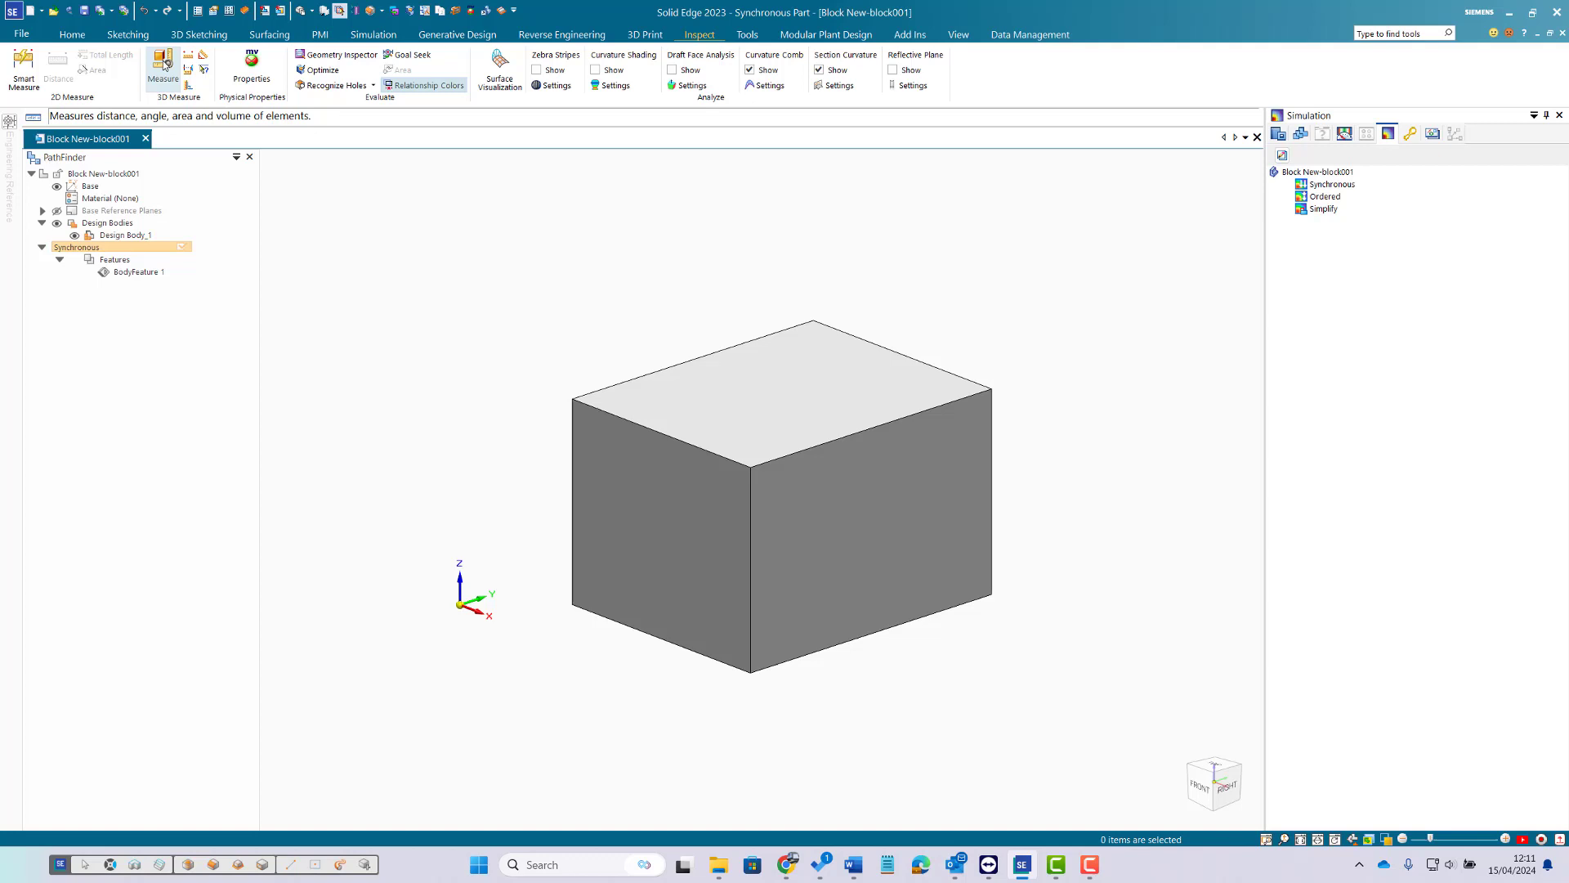
Step: Smart-dimension the block's edges: 93,06, 62,31 and 74,62 mm
left_click(72, 34)
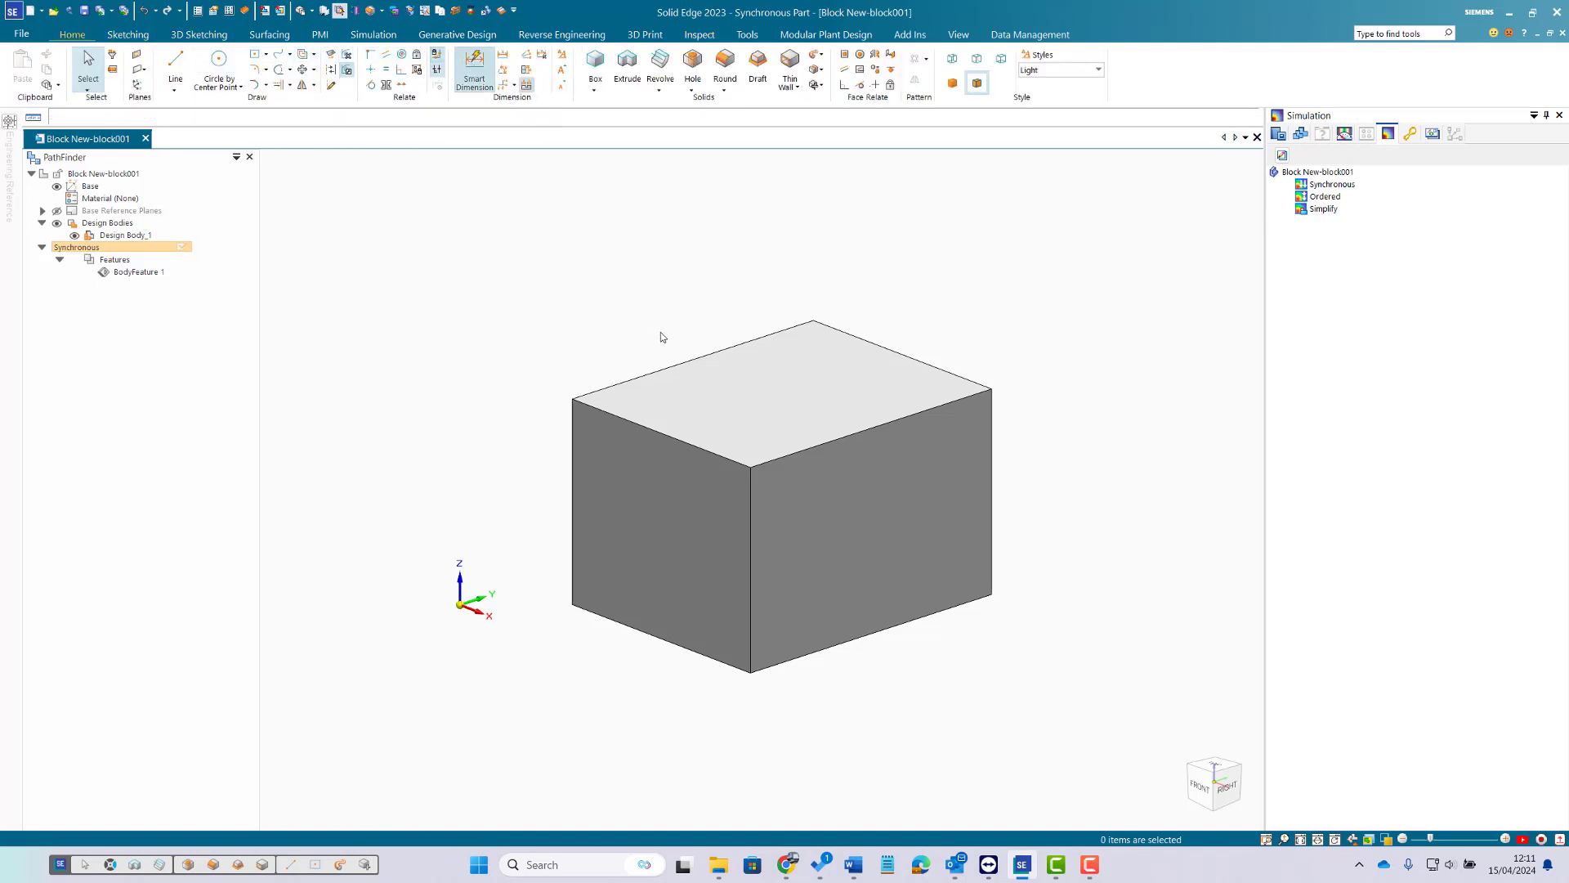
left_click(474, 70)
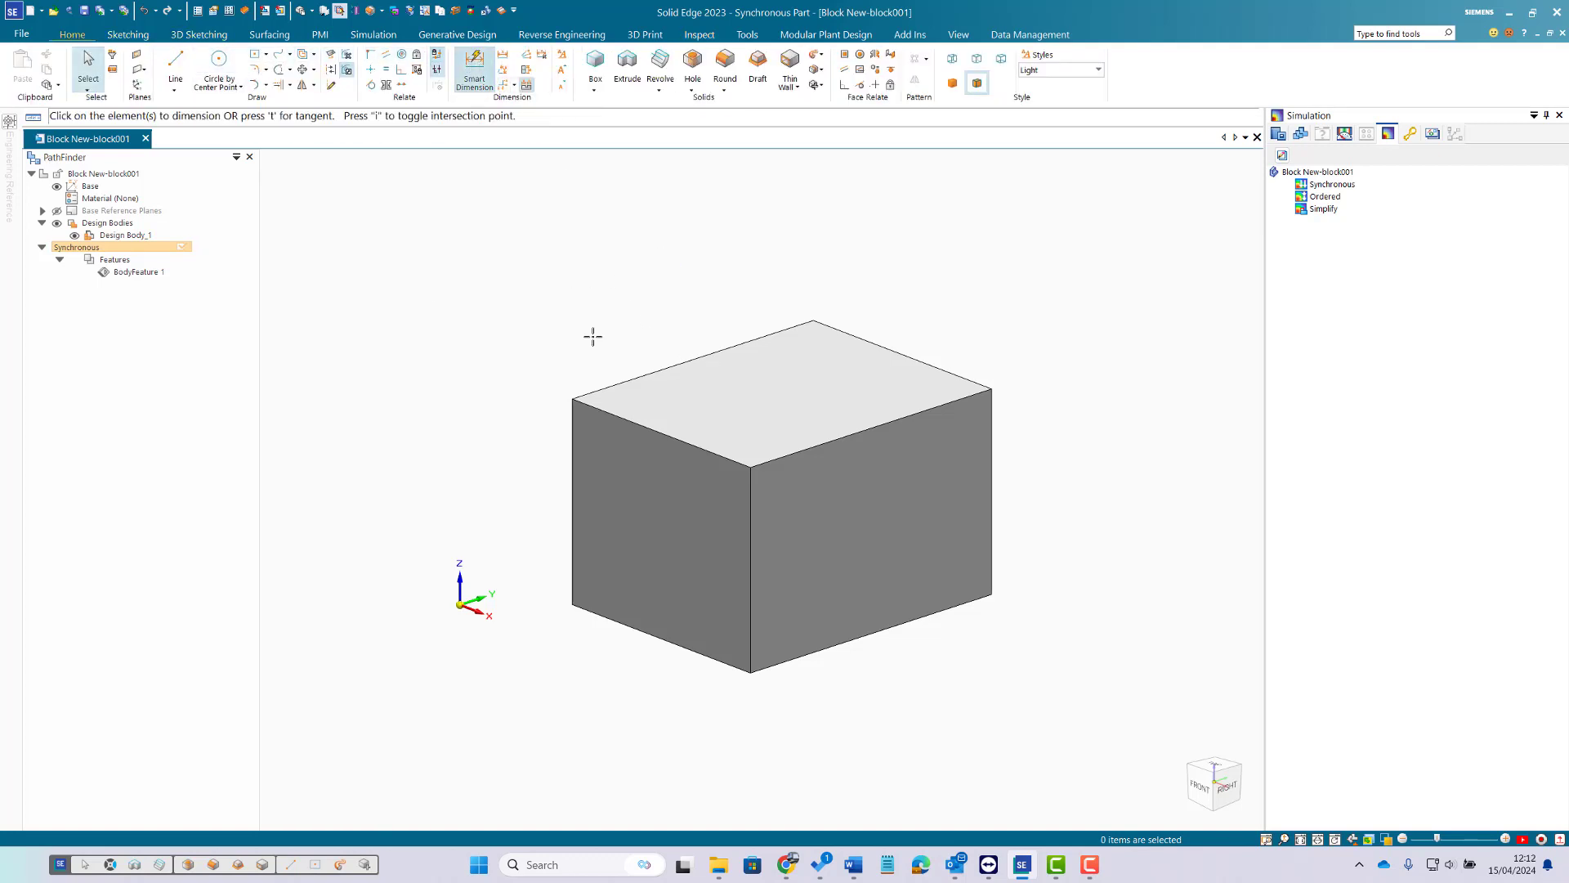
left_click(652, 372)
left_click(686, 301)
left_click(572, 454)
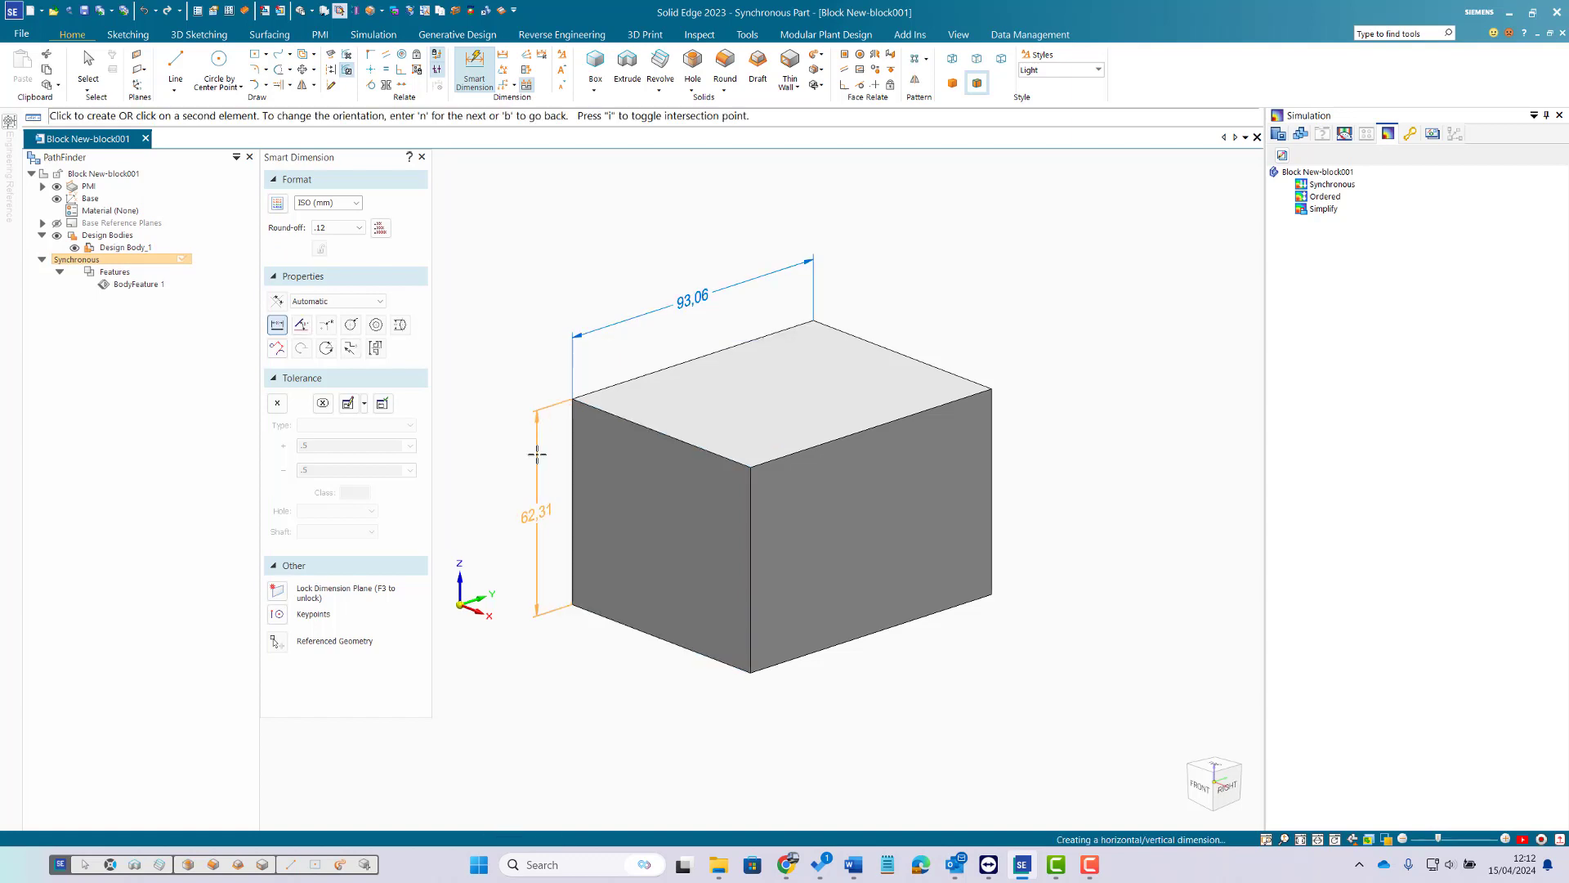
left_click(537, 453)
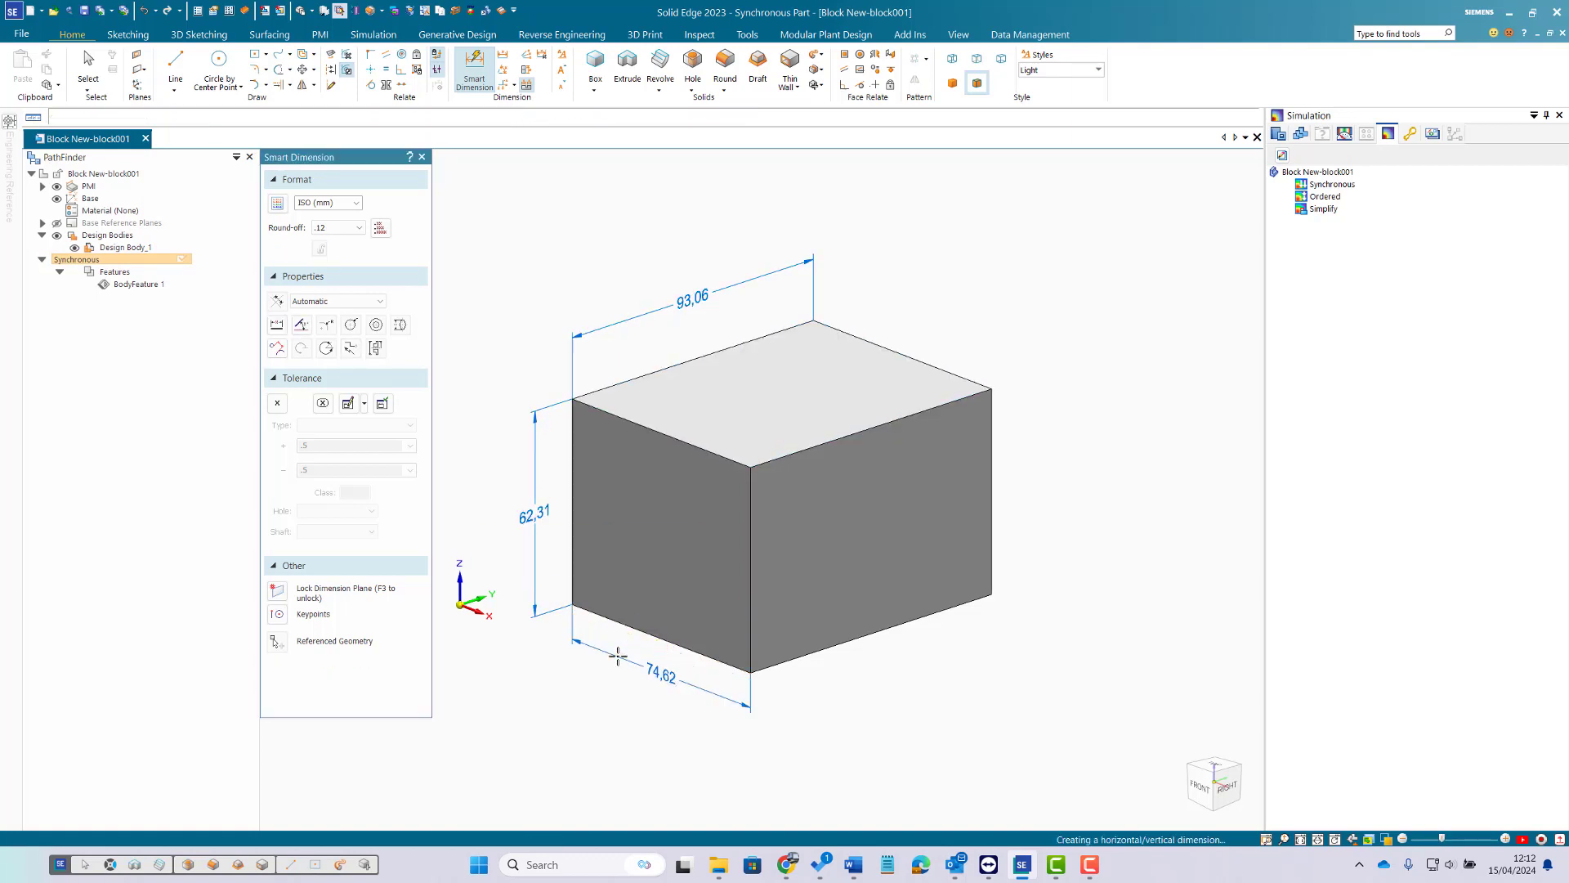
key("Escape")
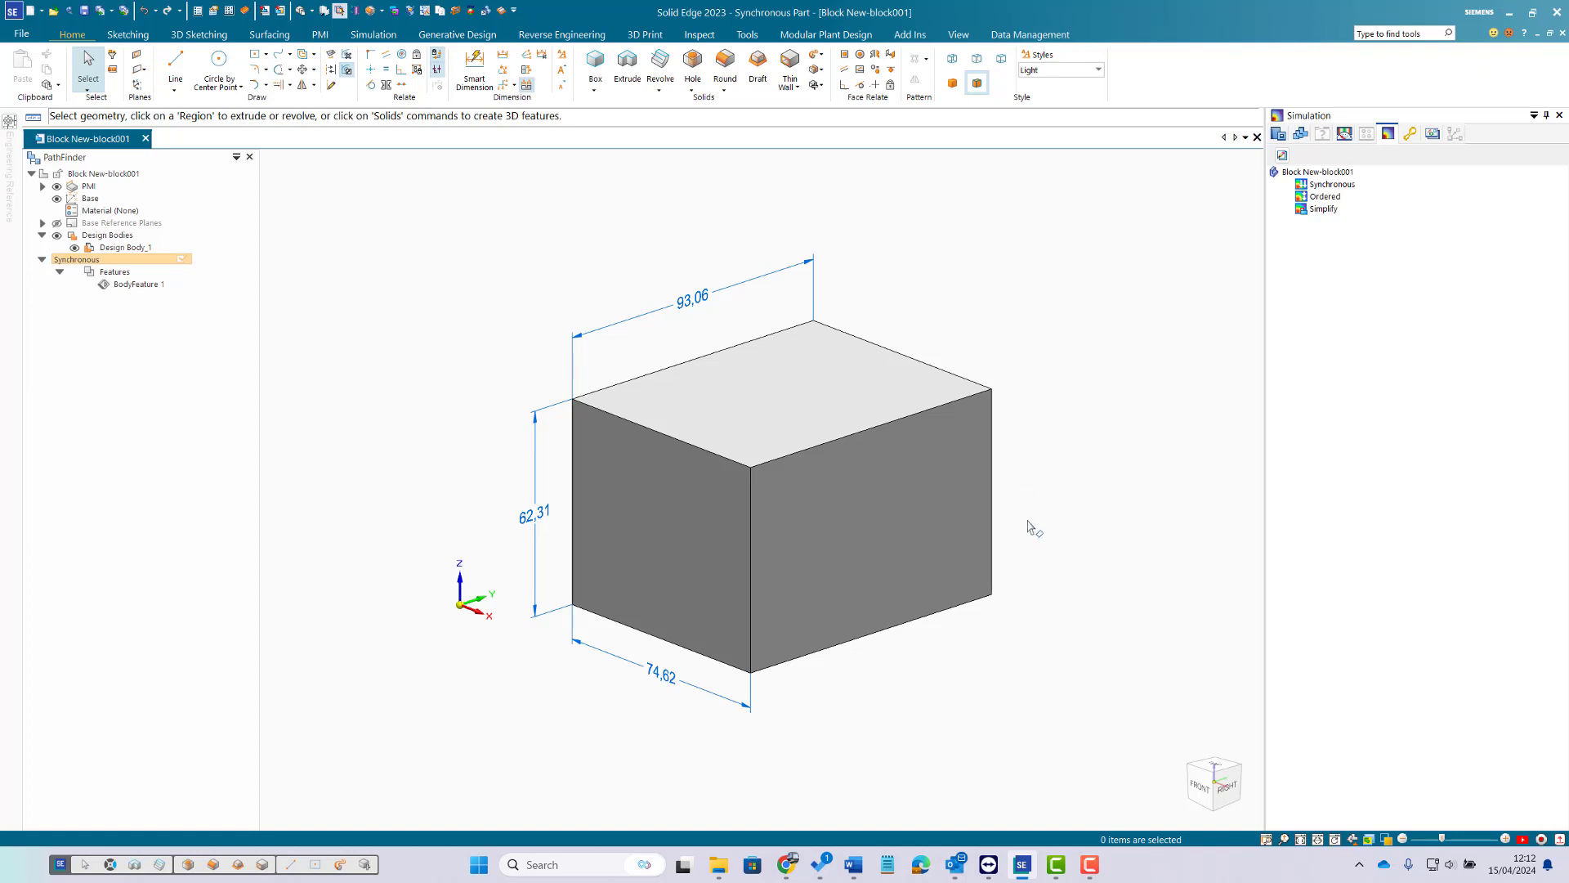
mouse_move(1026, 528)
middle_mouse_down()
mouse_move(1055, 493)
mouse_move(1019, 529)
mouse_move(1033, 494)
mouse_move(1032, 523)
middle_mouse_up()
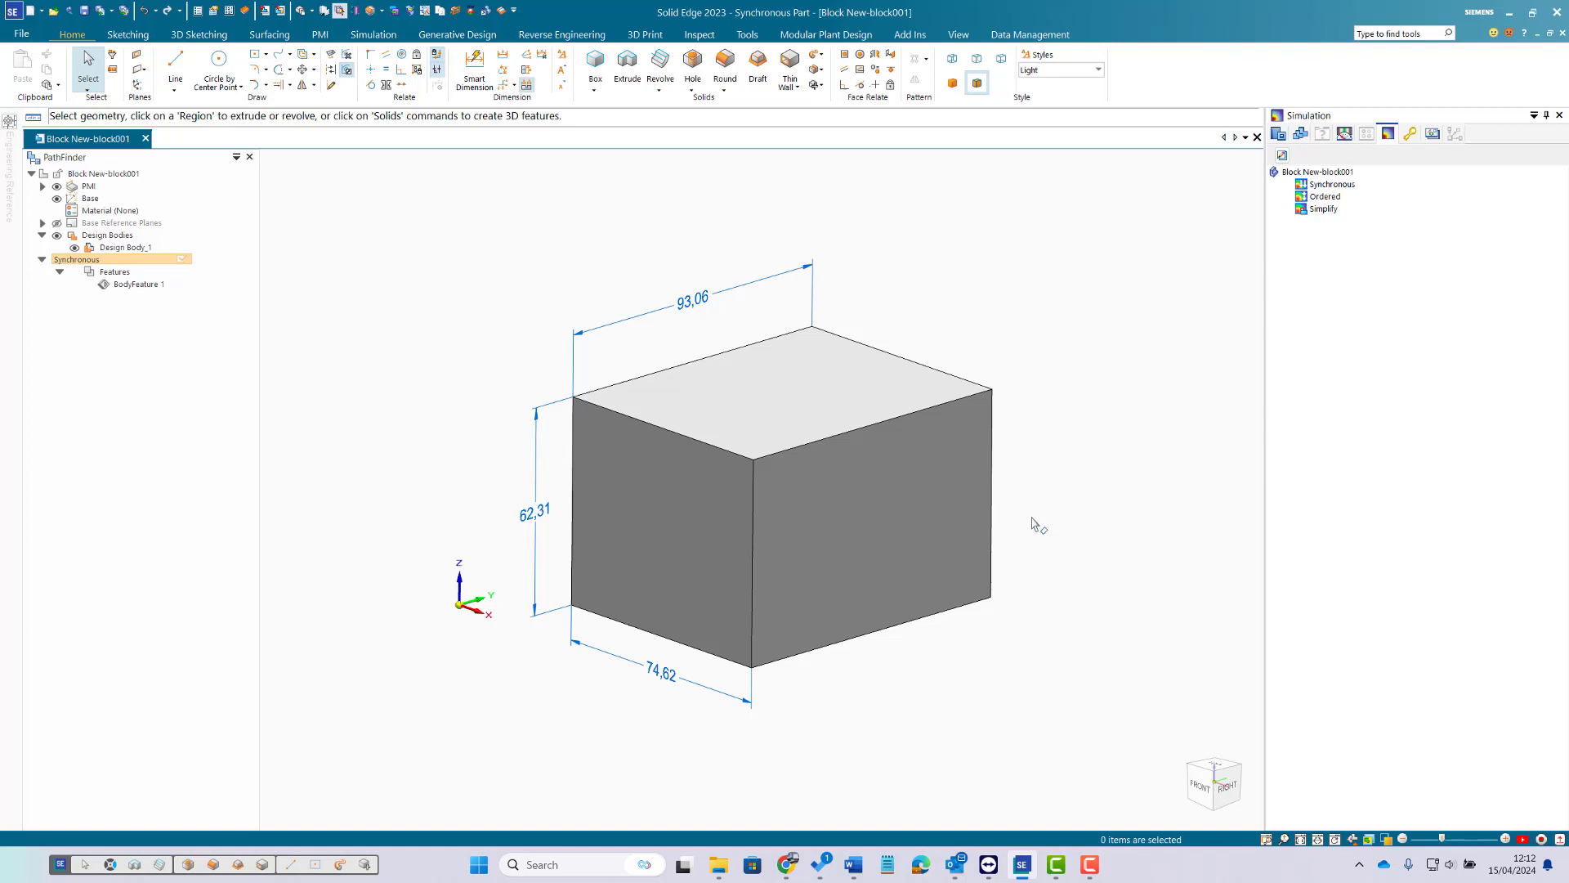